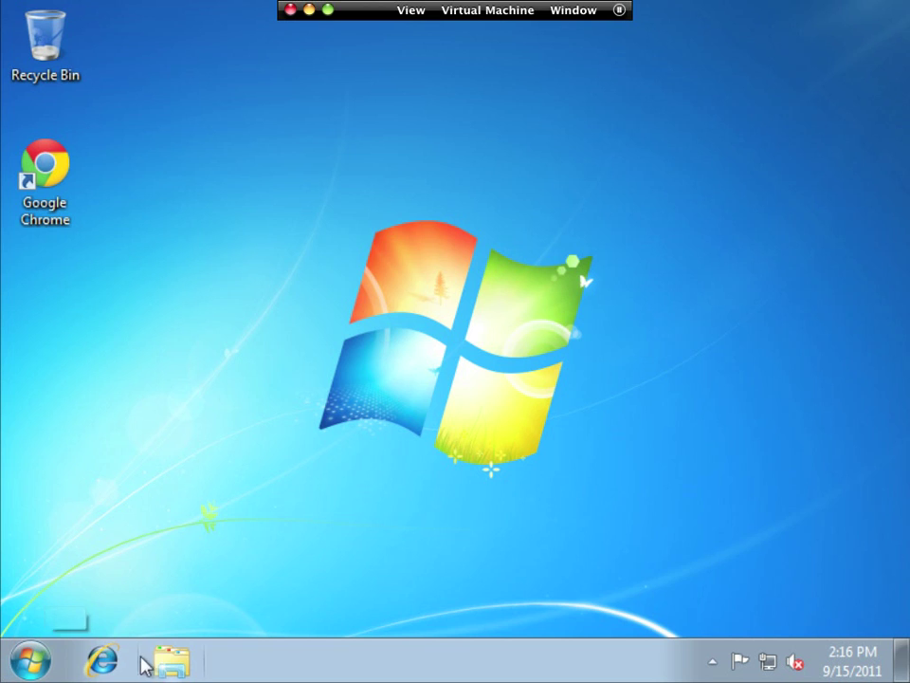
# Step: Browse in Windows Explorer from Computer to C:\Windows\System32
pyautogui.click(170, 662)
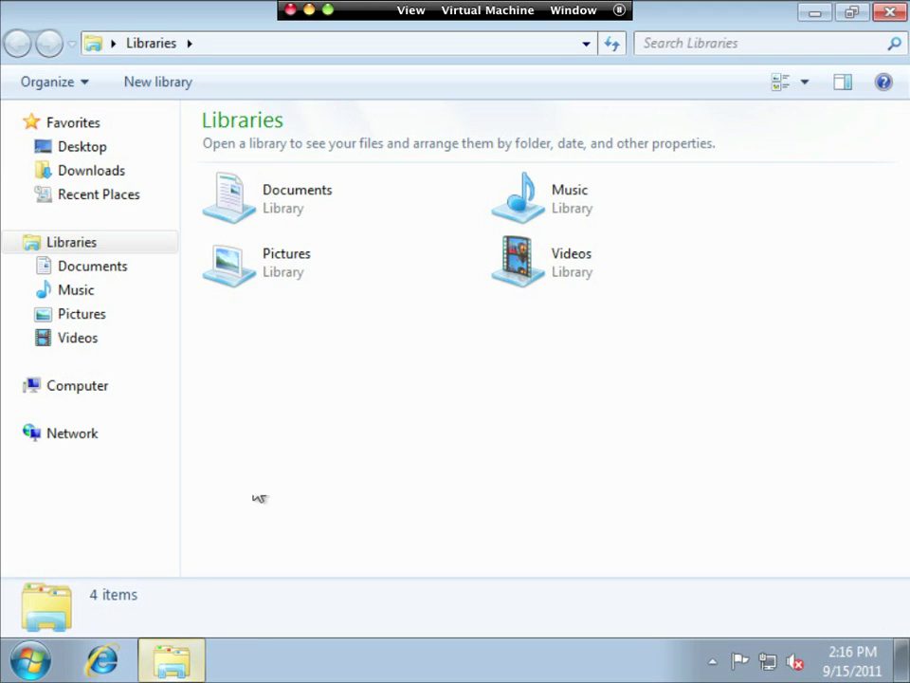
pyautogui.click(82, 391)
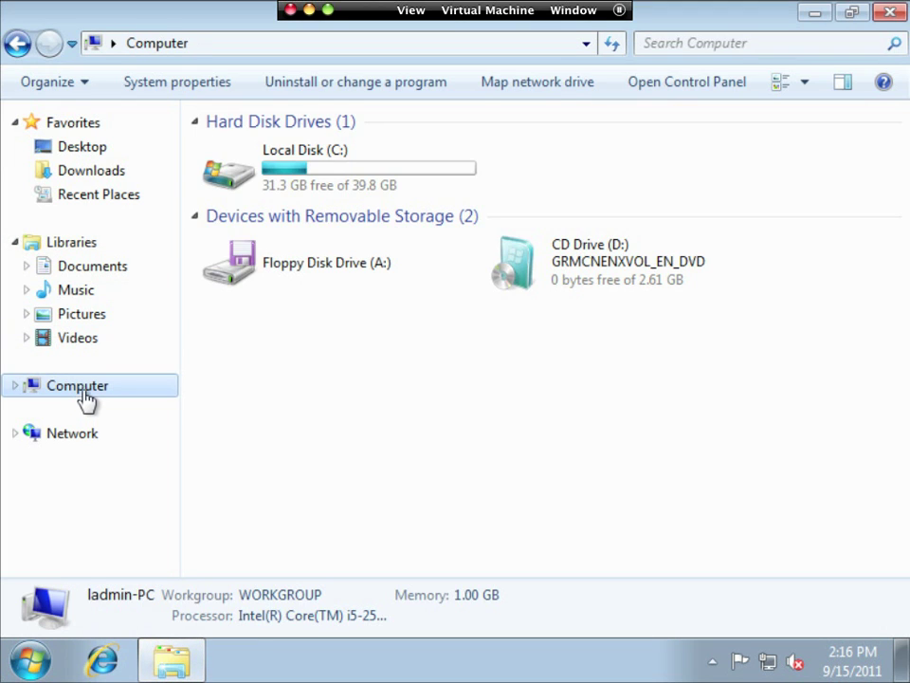
pyautogui.doubleClick(318, 178)
pyautogui.doubleClick(268, 247)
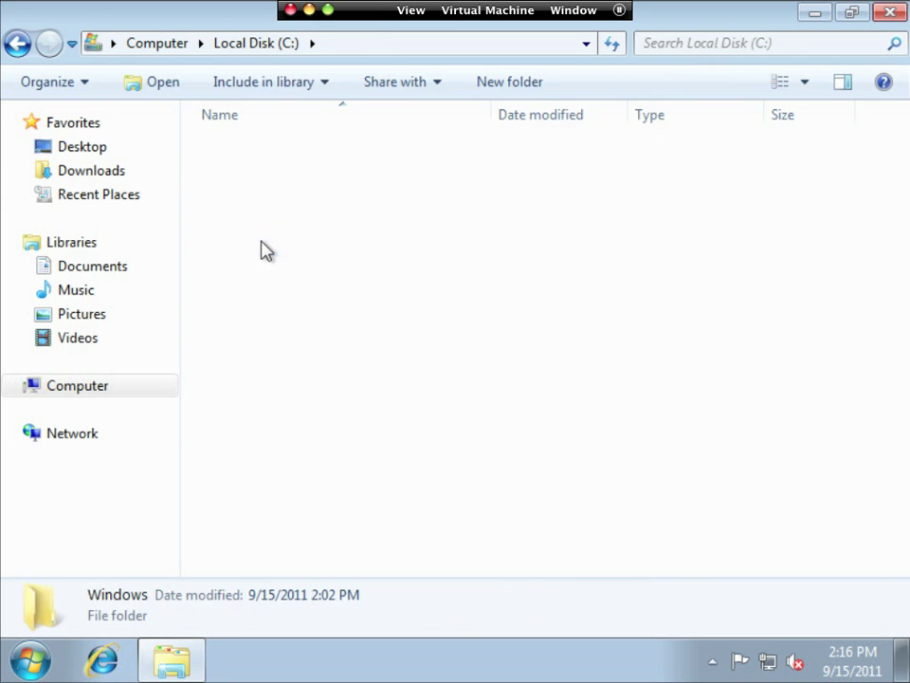
pyautogui.scroll(-2, 351, 500)
pyautogui.scroll(-5, 351, 500)
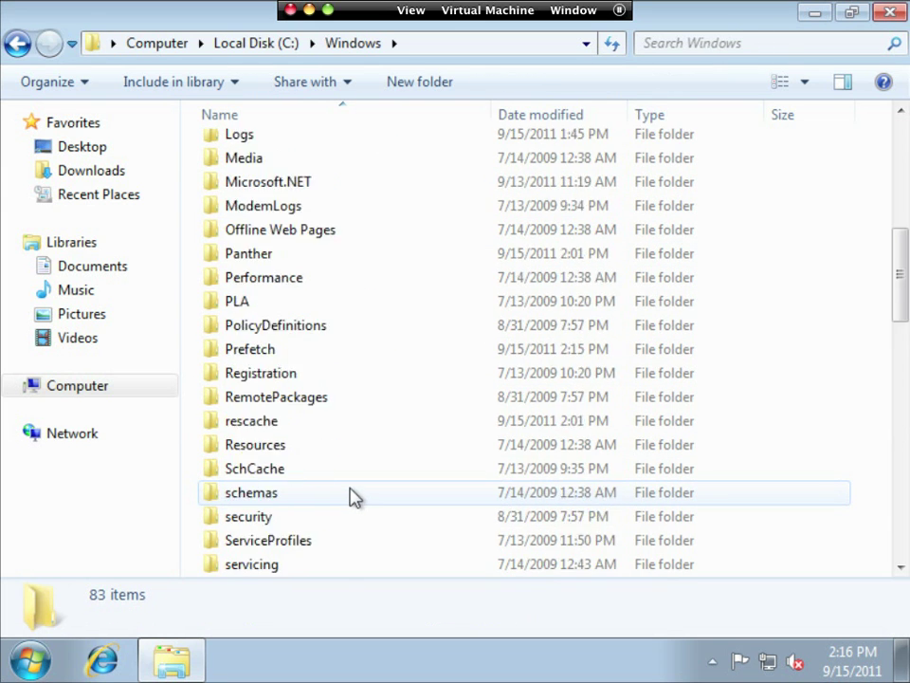
pyautogui.scroll(-3, 349, 495)
pyautogui.doubleClick(271, 493)
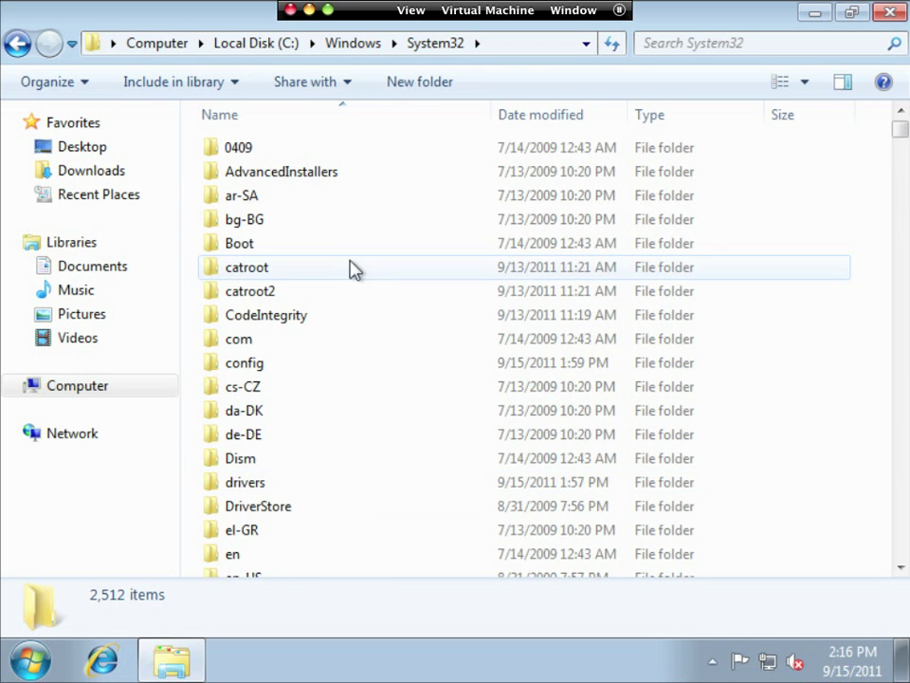
# Step: Open the sysprep folder and launch sysprep.exe
pyautogui.scroll(-5, 289, 492)
pyautogui.scroll(-3, 290, 490)
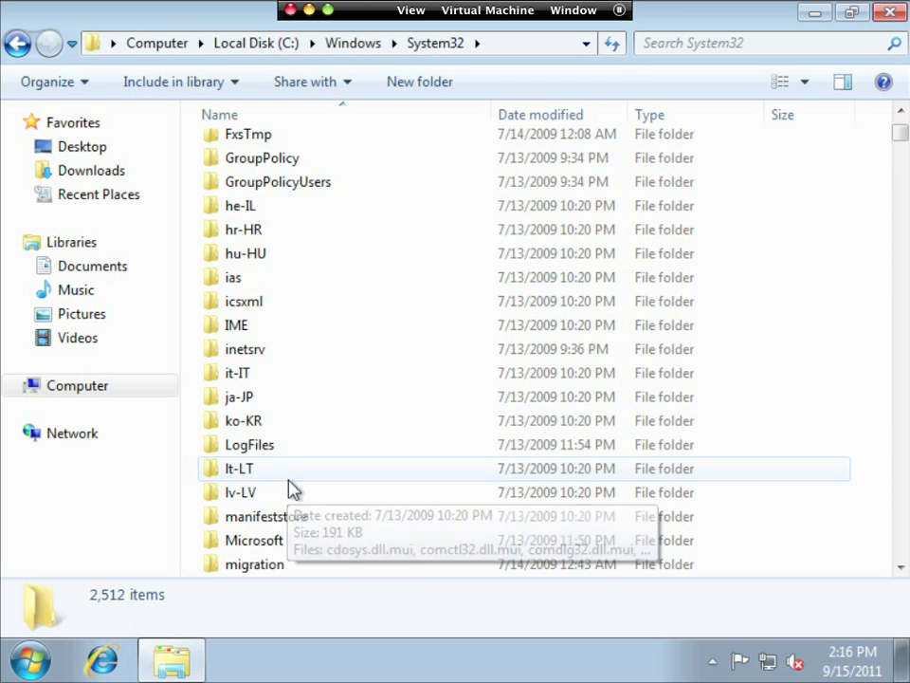
pyautogui.scroll(-2, 290, 488)
pyautogui.scroll(-1, 291, 488)
pyautogui.scroll(-2, 293, 487)
pyautogui.scroll(-3, 293, 487)
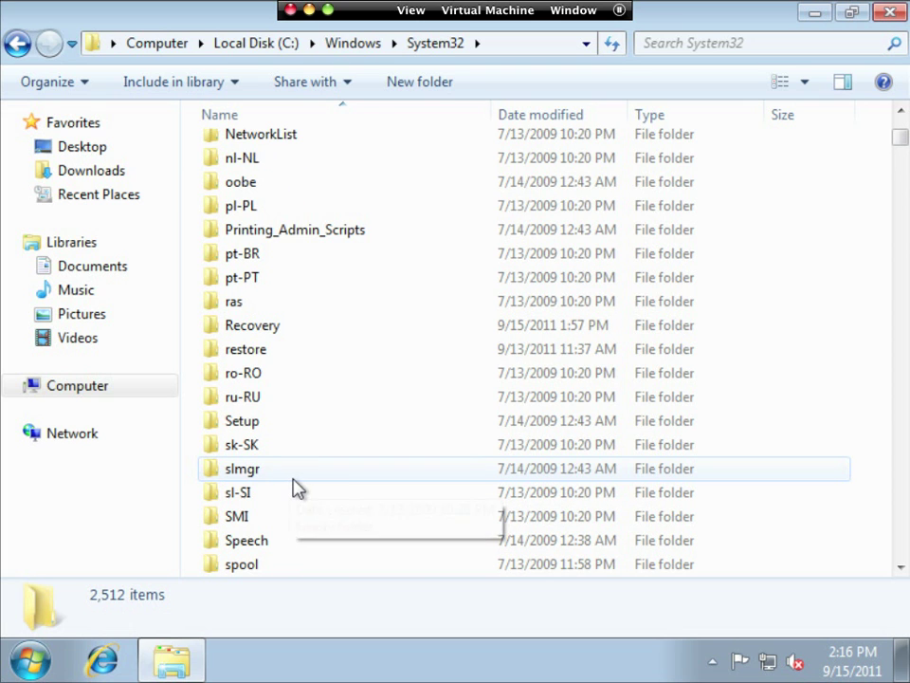
pyautogui.scroll(-2, 293, 495)
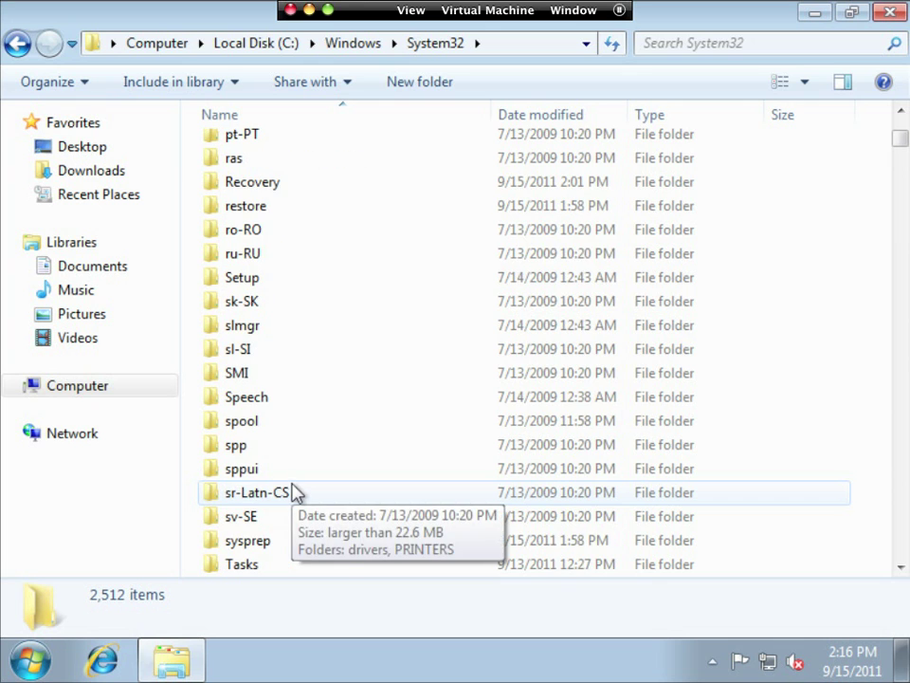
pyautogui.doubleClick(253, 547)
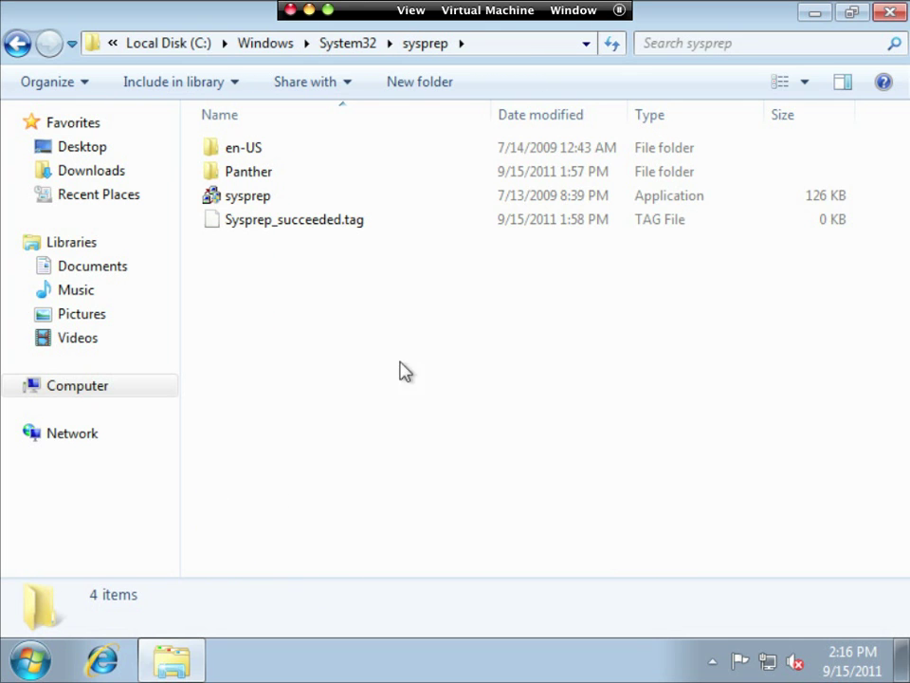
pyautogui.click(254, 199)
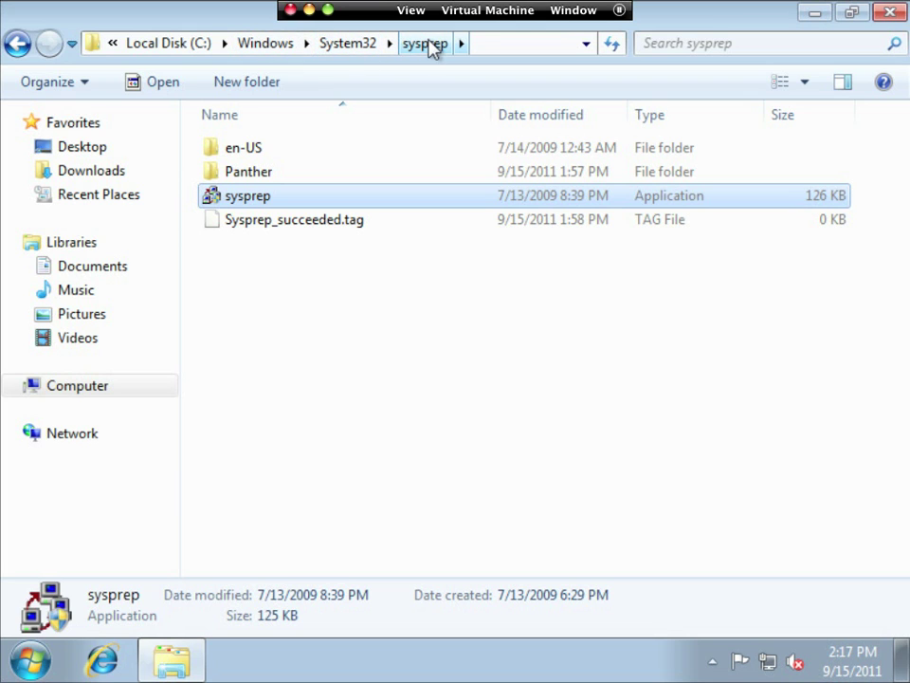
pyautogui.doubleClick(232, 201)
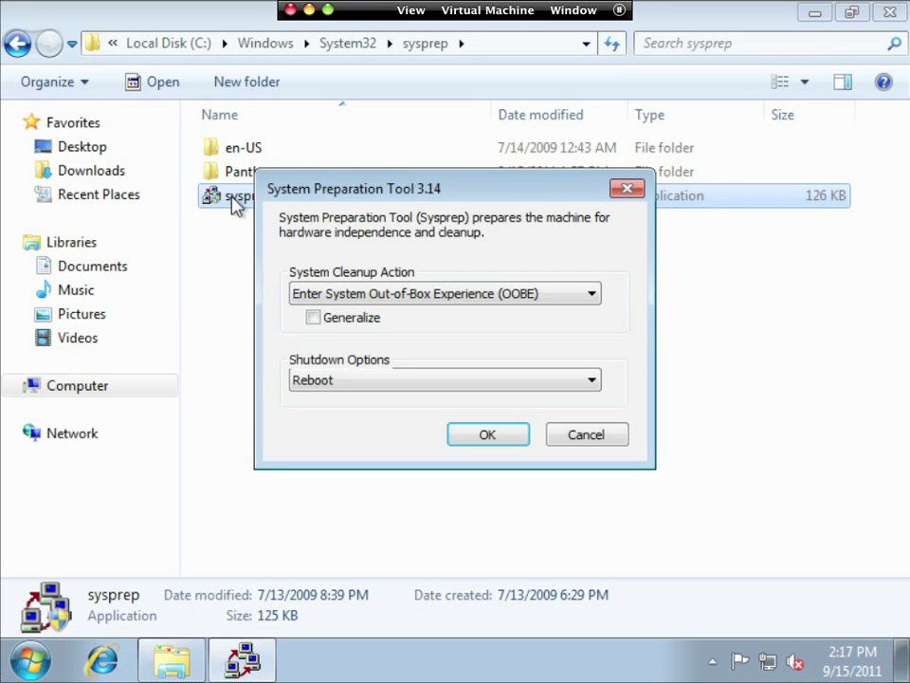
# Step: Run Sysprep with OOBE cleanup, Generalize ticked, and Shutdown as the shutdown option
pyautogui.click(883, 14)
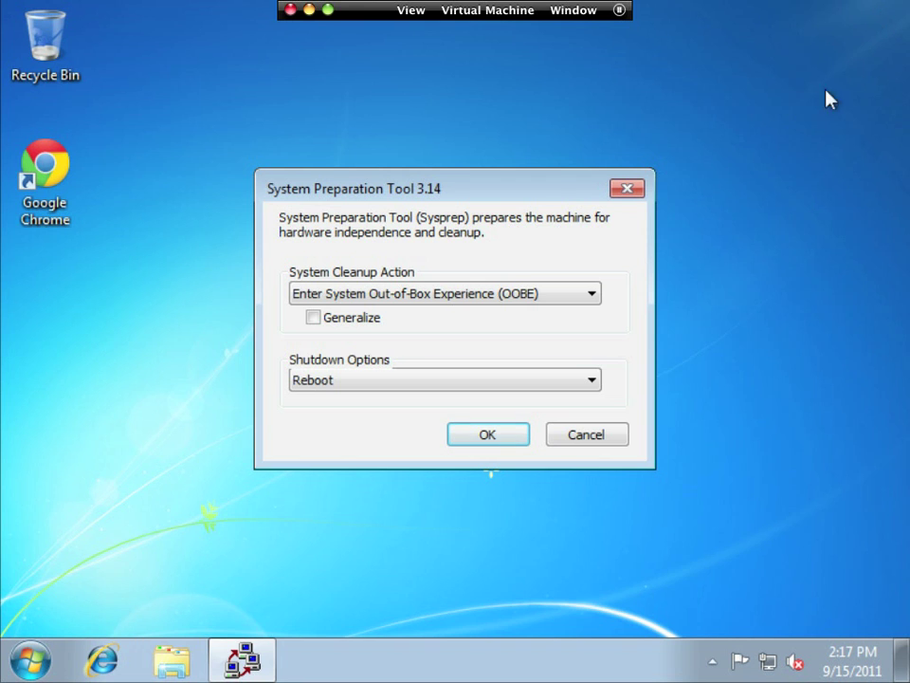
pyautogui.moveTo(494, 190); pyautogui.dragTo(482, 176)
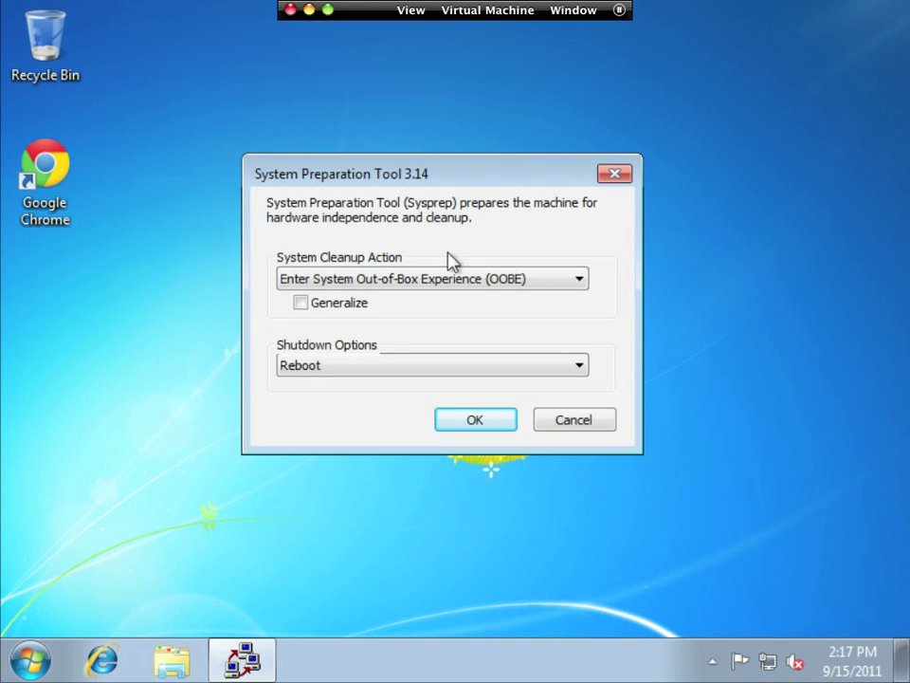
pyautogui.click(366, 279)
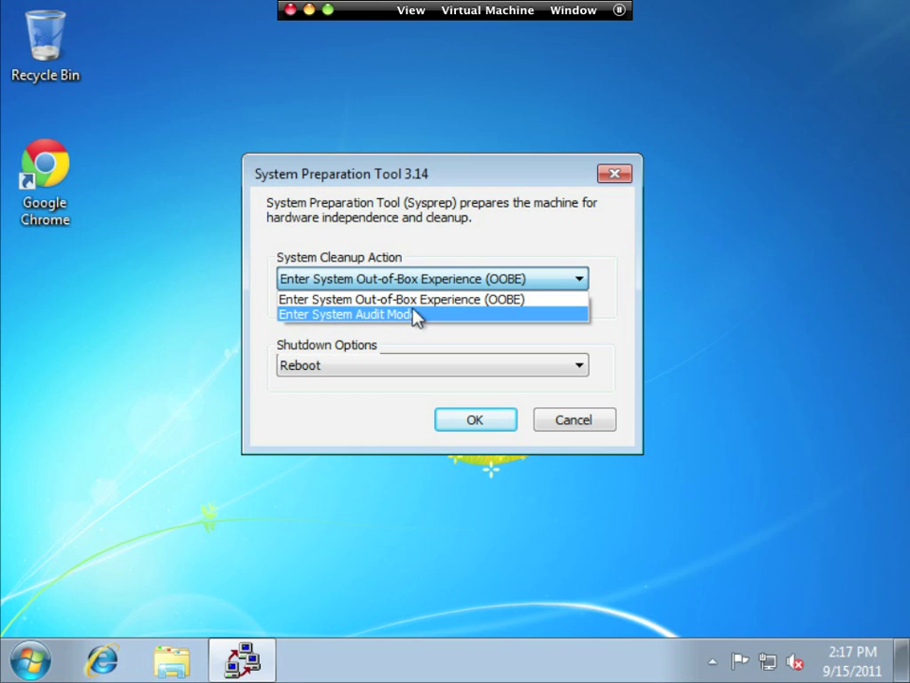
pyautogui.click(415, 301)
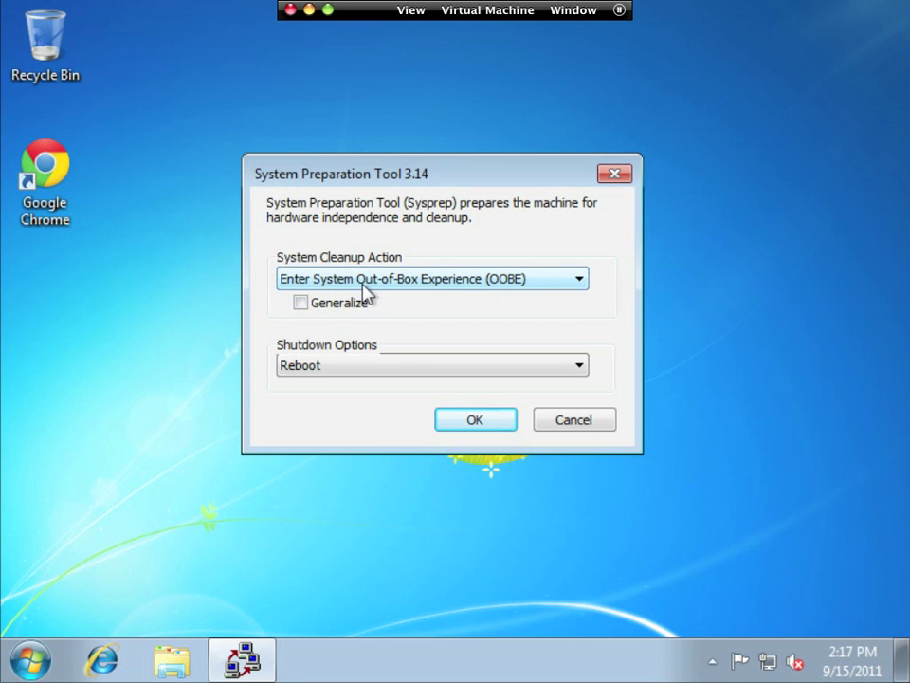
pyautogui.click(304, 303)
pyautogui.click(337, 366)
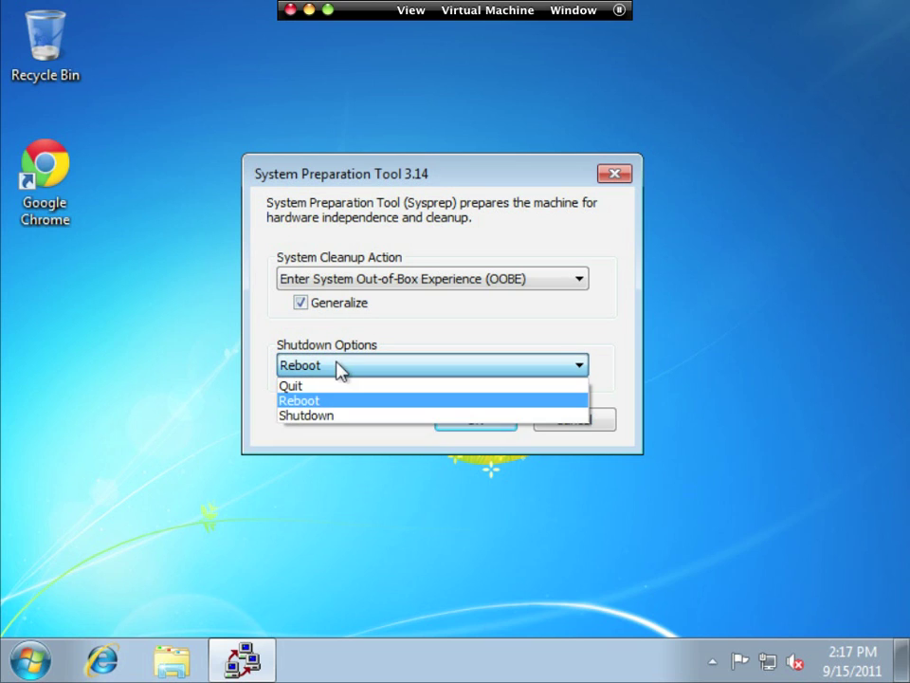
pyautogui.click(331, 418)
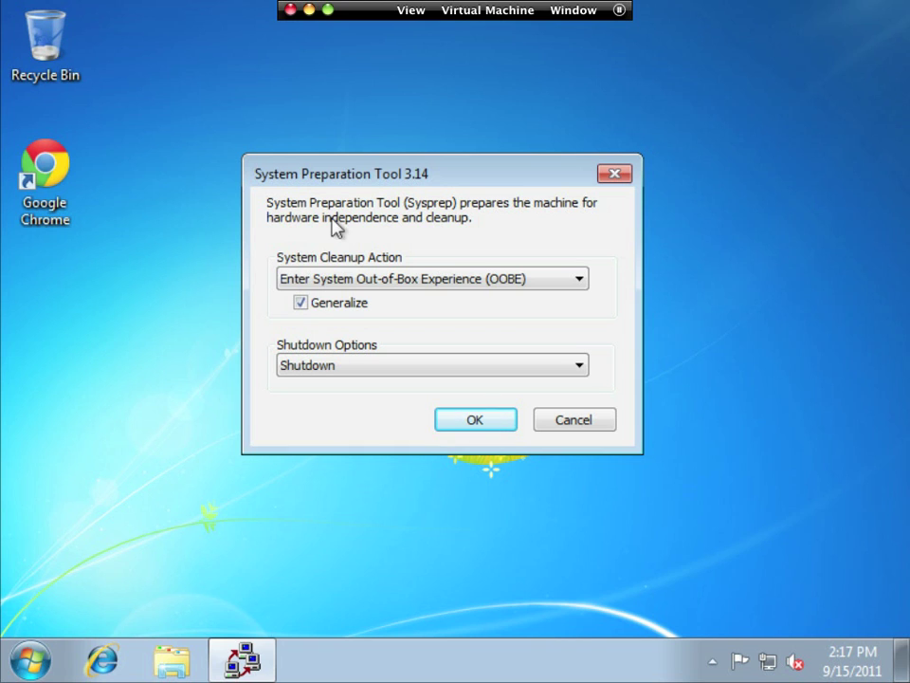
pyautogui.click(500, 421)
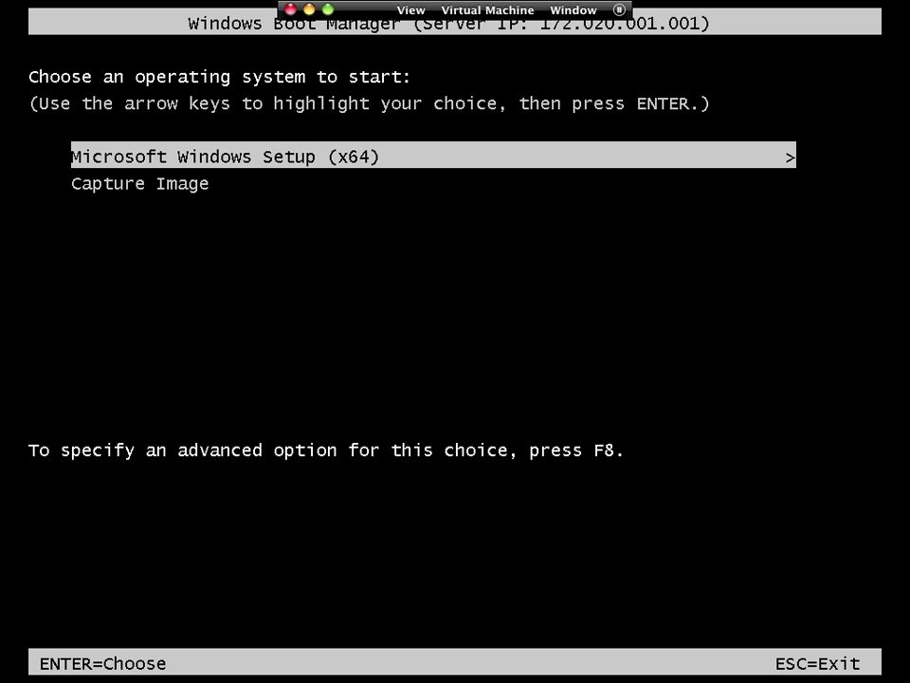
# Step: Boot the Capture Image entry from Windows Boot Manager
pyautogui.press('Down')
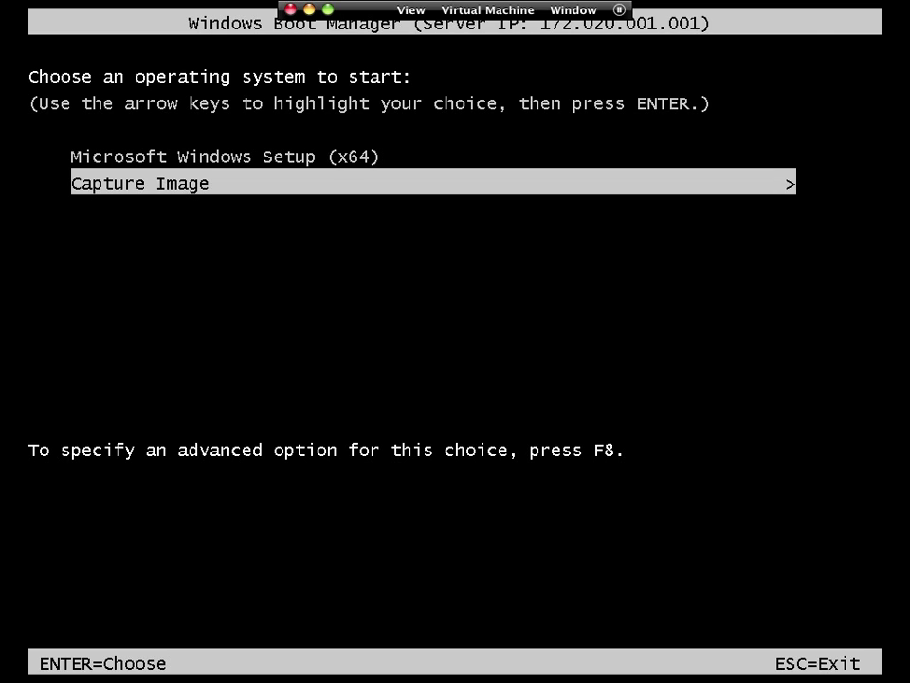
pyautogui.press('Return')
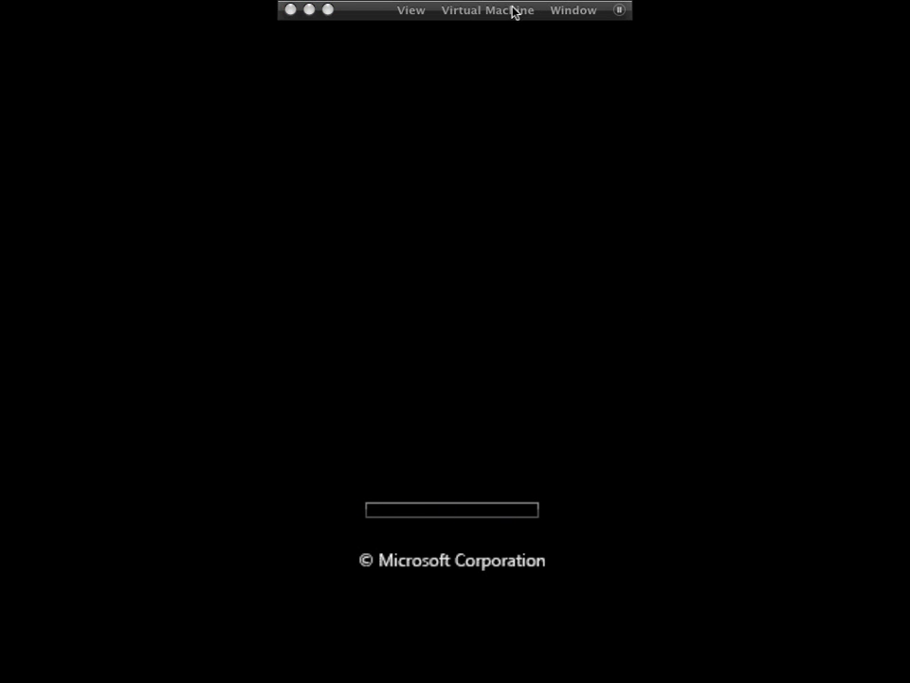
pyautogui.click(464, 50)
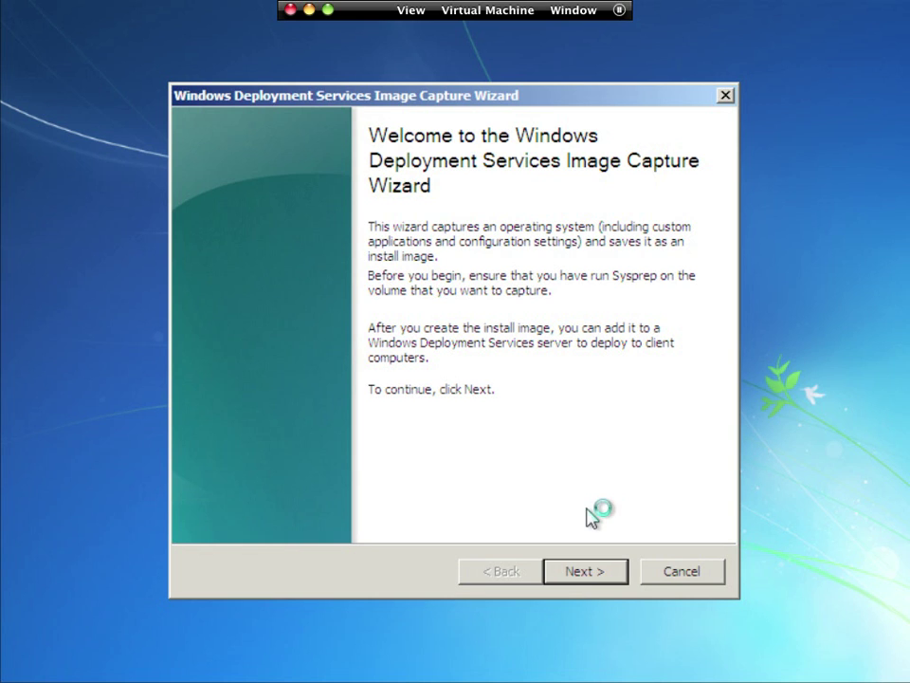
# Step: Get past the welcome page and choose D:\ as the volume to capture
pyautogui.click(601, 572)
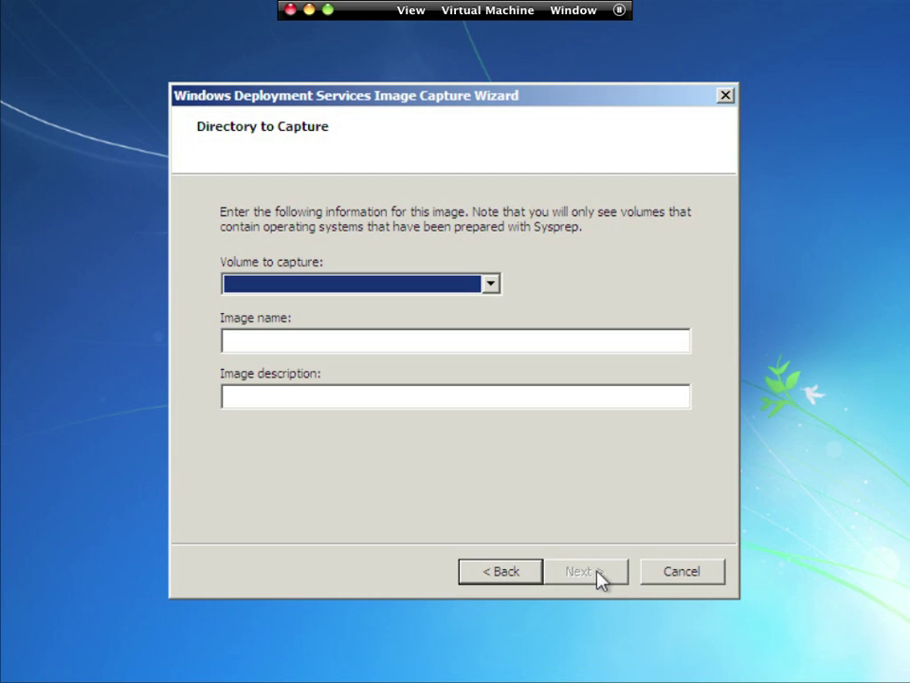
pyautogui.click(488, 286)
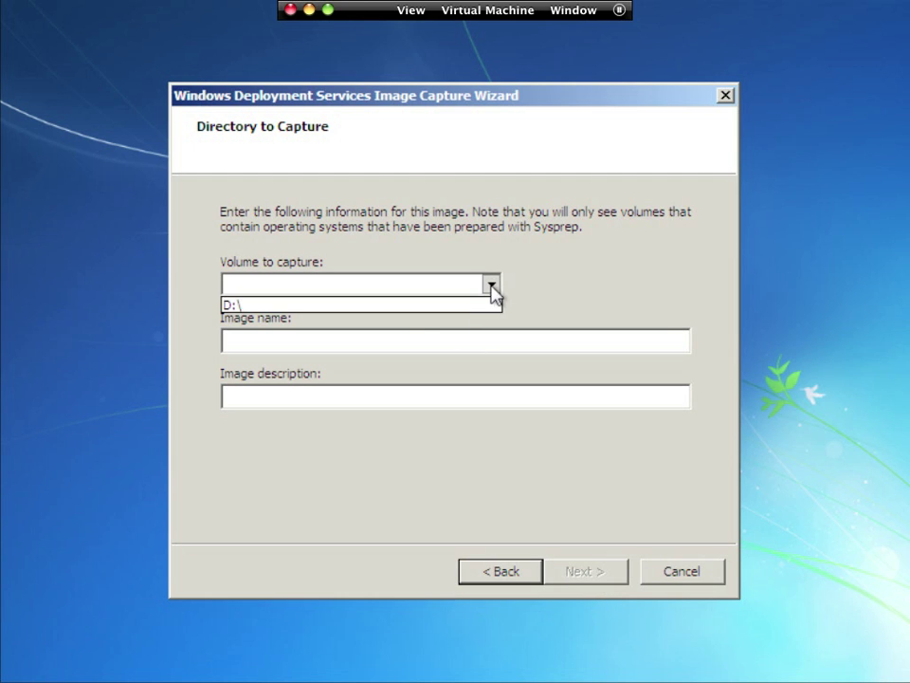
pyautogui.click(325, 306)
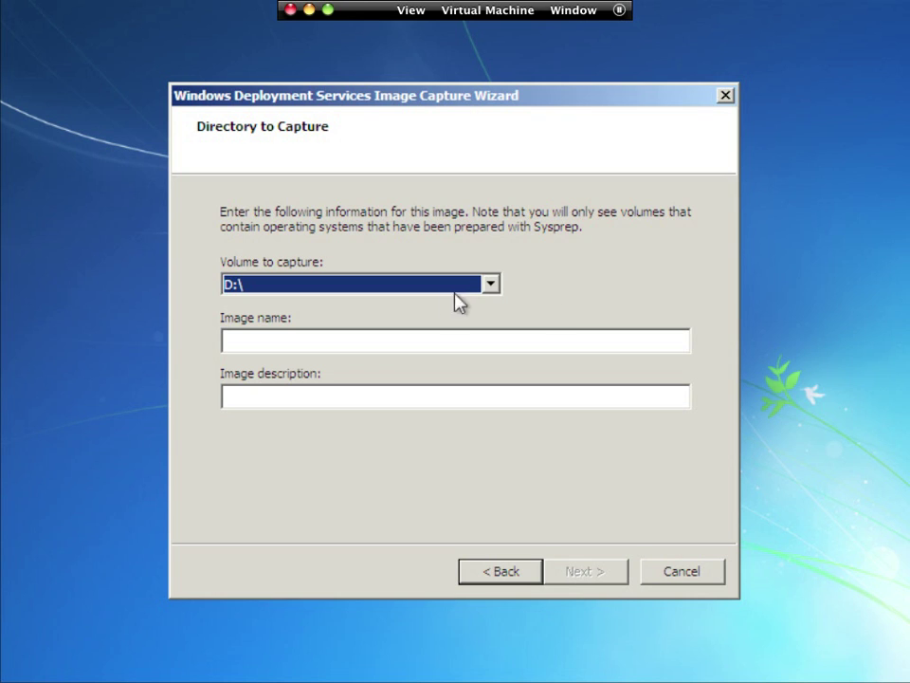
# Step: Name the image 'First Golden Workstation' with description 'Testing Sysprep' and continue
pyautogui.click(457, 340)
pyautogui.write('F')
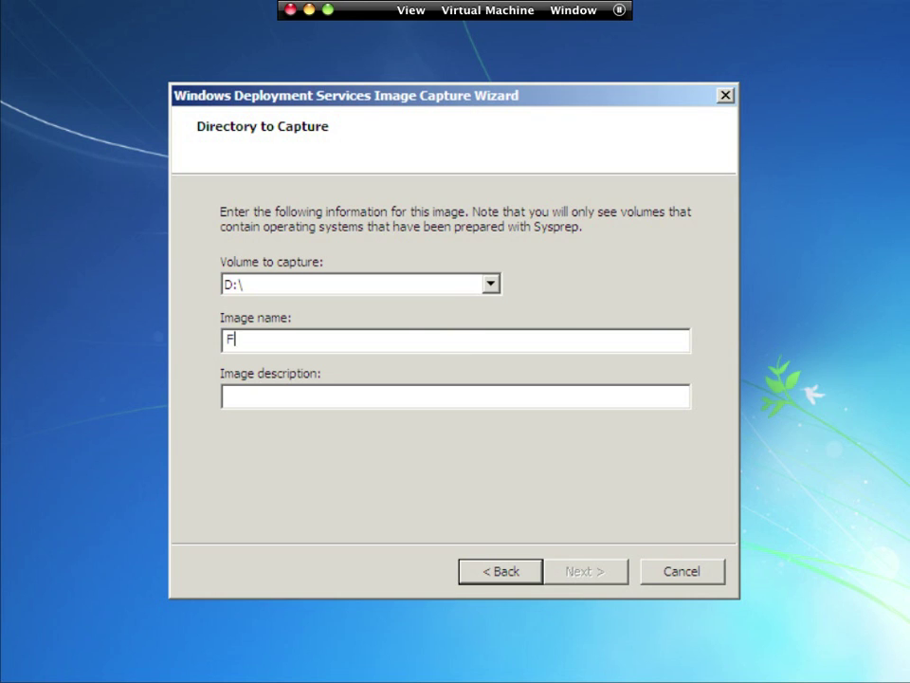
pyautogui.write('irst Golden ')
pyautogui.write('Works')
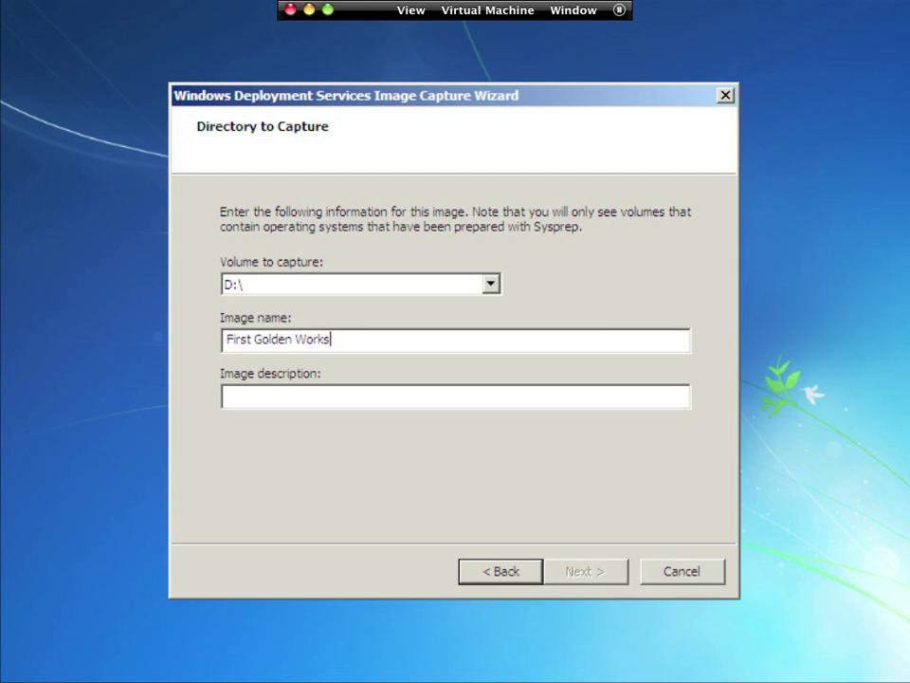
pyautogui.write('tation')
pyautogui.press('Tab')
pyautogui.write('Testing')
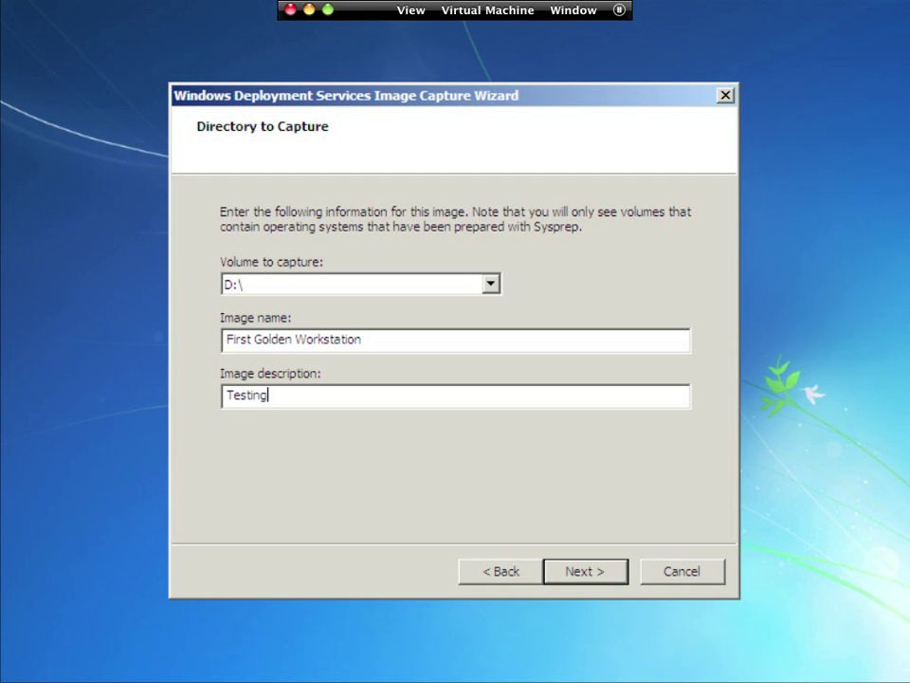
pyautogui.write(' Sysgte')
pyautogui.press('BackSpace')
pyautogui.press('BackSpace')
pyautogui.press('BackSpace')
pyautogui.write('prep')
pyautogui.click(601, 579)
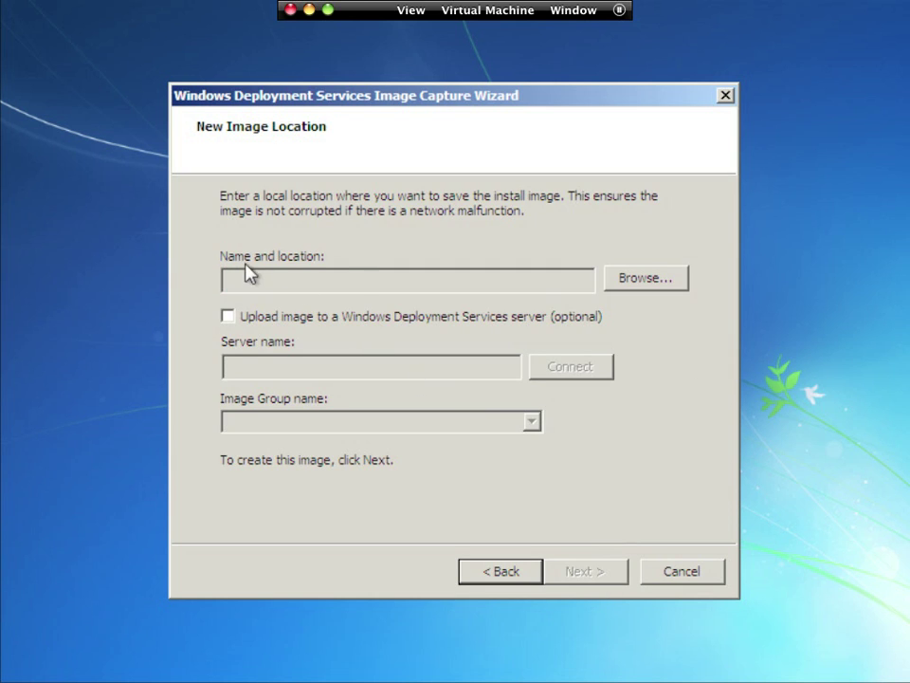
pyautogui.click(638, 278)
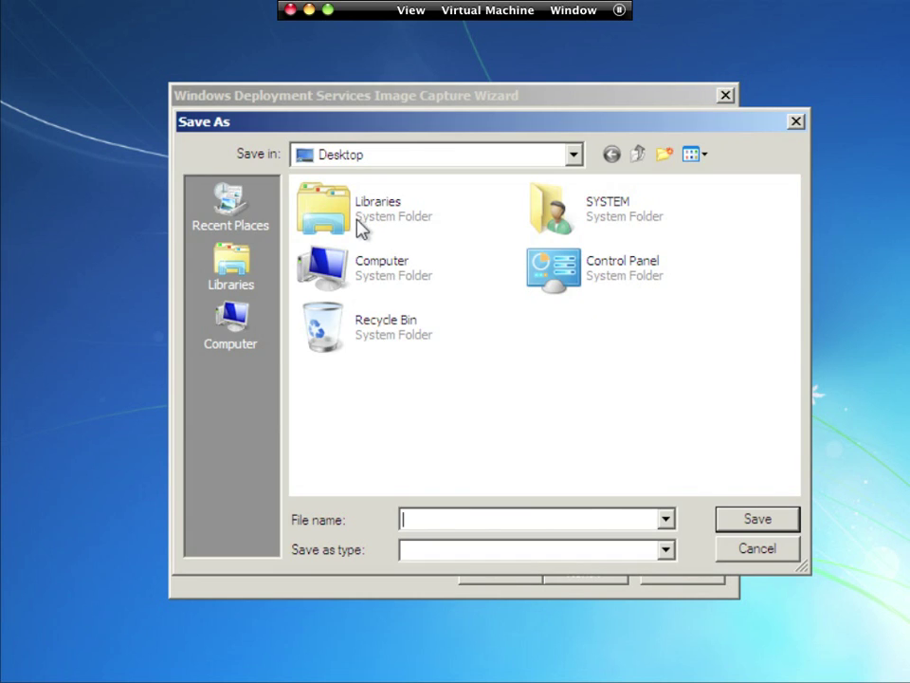
pyautogui.click(232, 327)
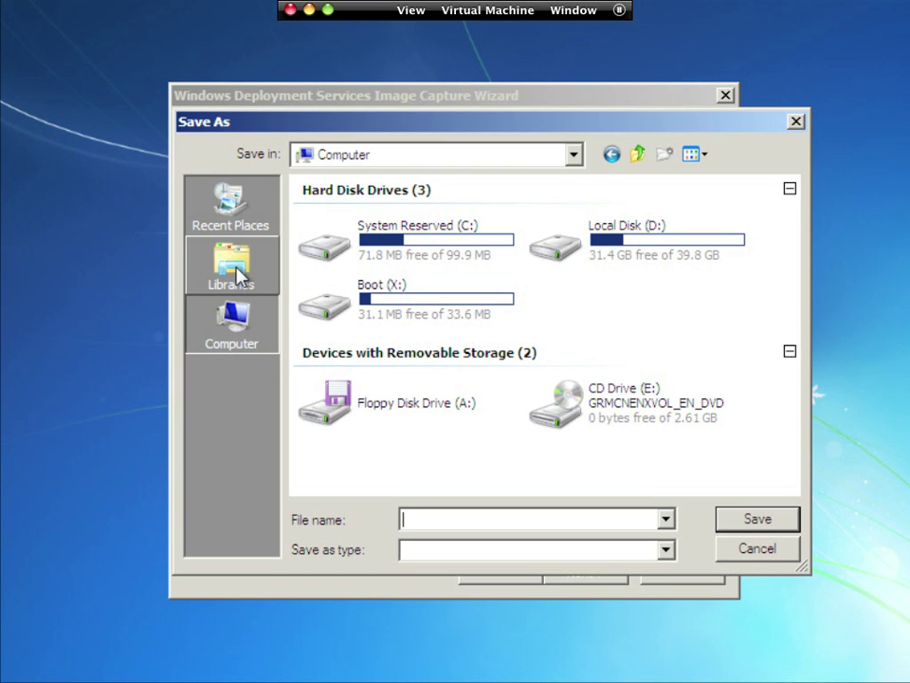
pyautogui.click(744, 548)
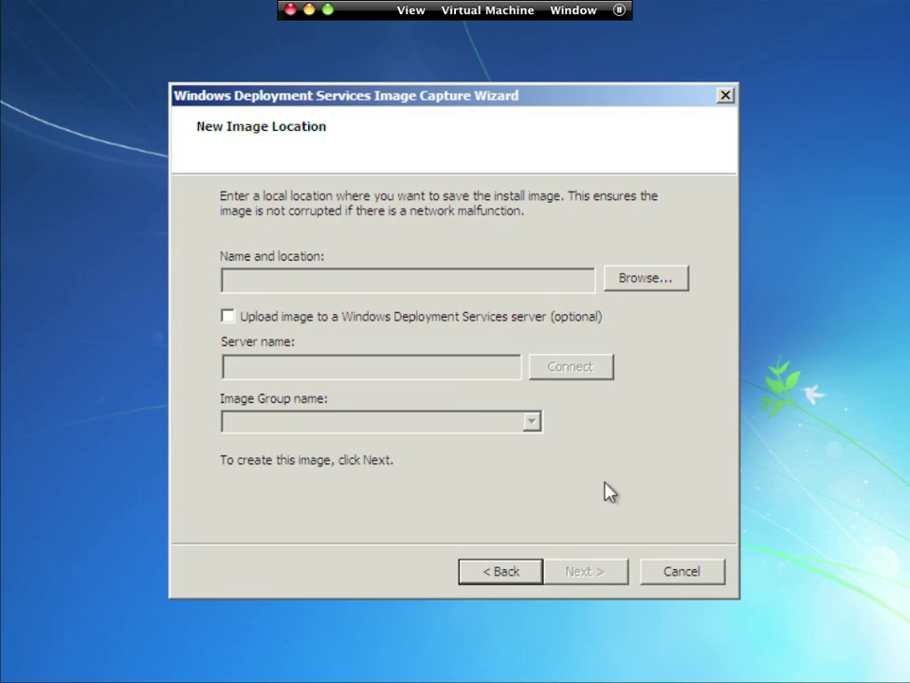
pyautogui.click(294, 320)
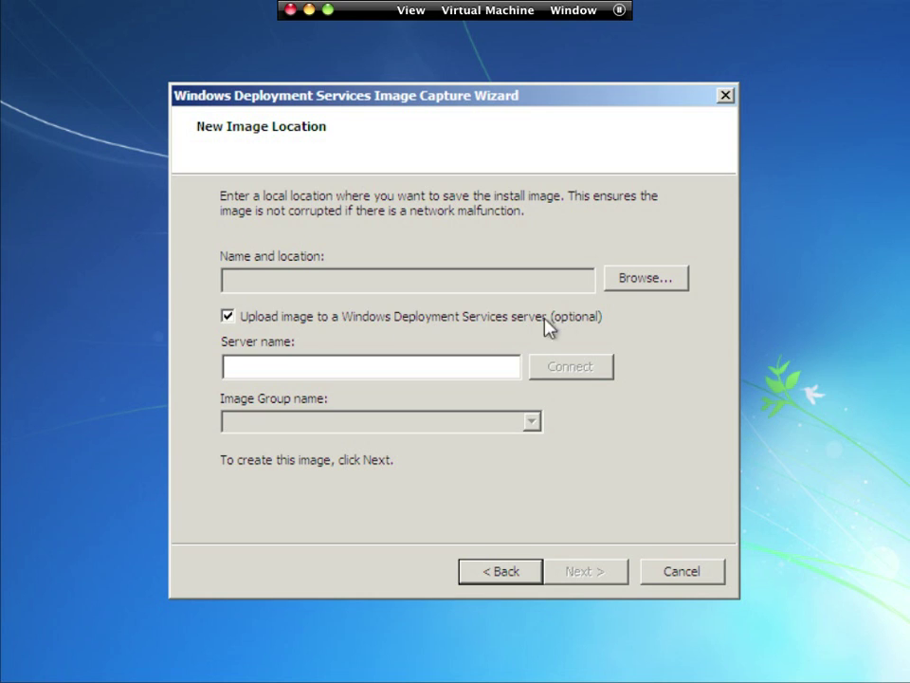
# Step: Enter lanwan-srv1.lanwan.prv as the upload server and connect to it
pyautogui.click(284, 370)
pyautogui.write('lanwan')
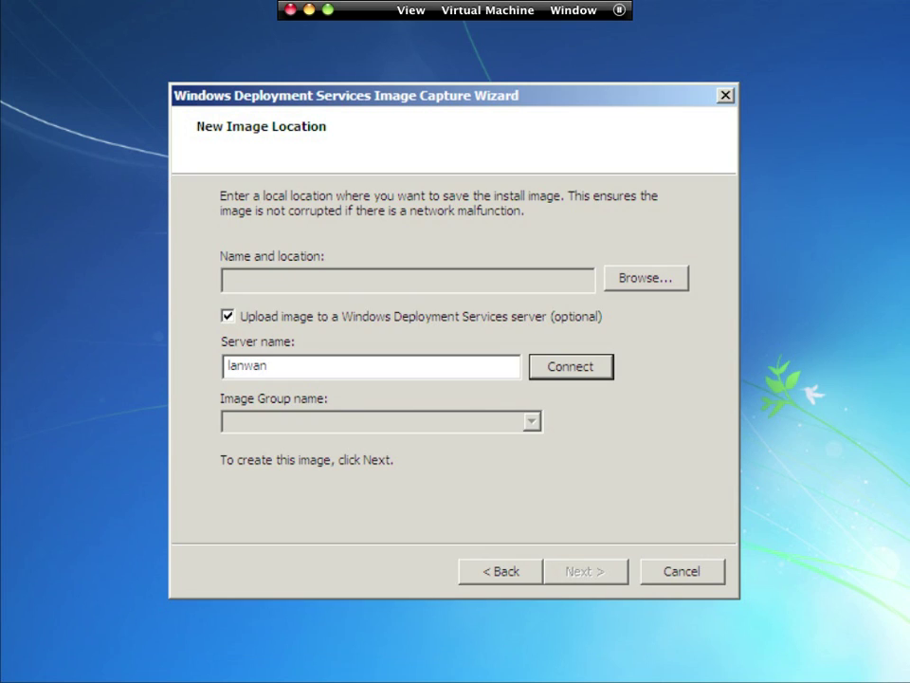
pyautogui.write('-srv1.')
pyautogui.write('lanw')
pyautogui.write('an.prv')
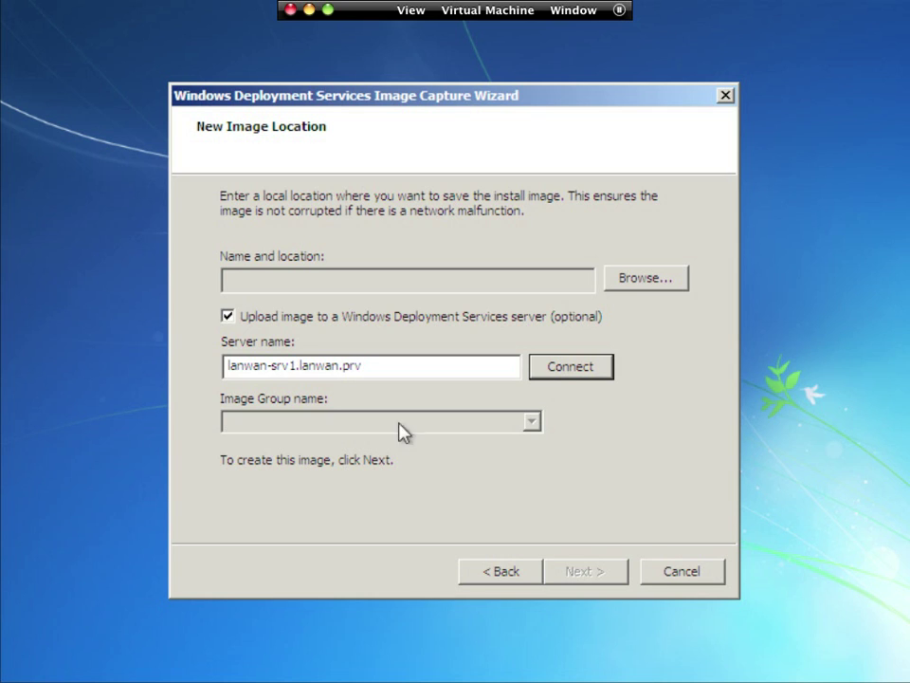
pyautogui.click(554, 369)
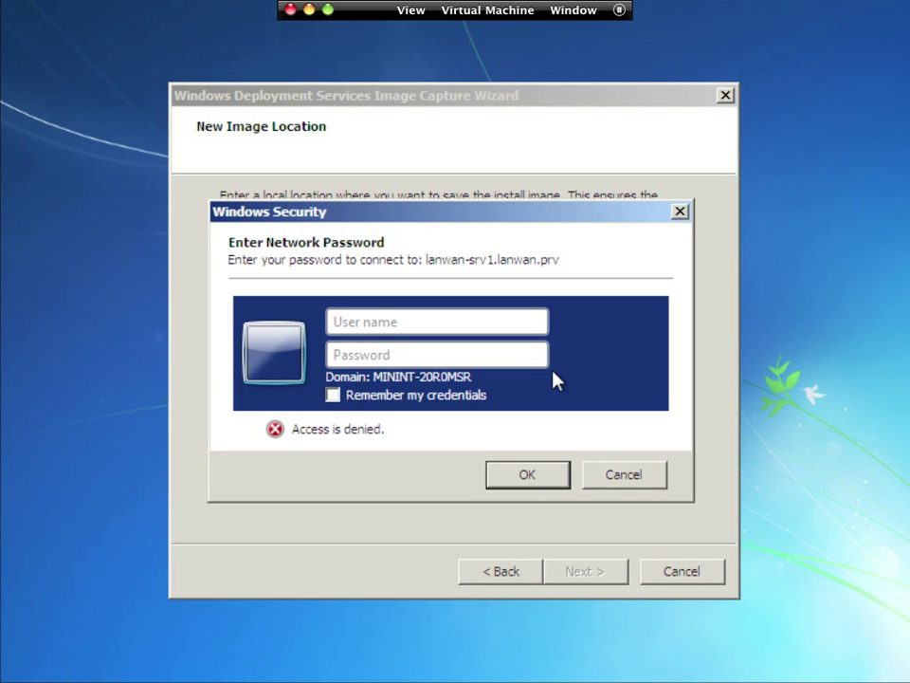
# Step: Sign in as lanwan\administrator with the account password
pyautogui.write('adminis')
pyautogui.write('trator')
pyautogui.press('Tab')
pyautogui.write('**')
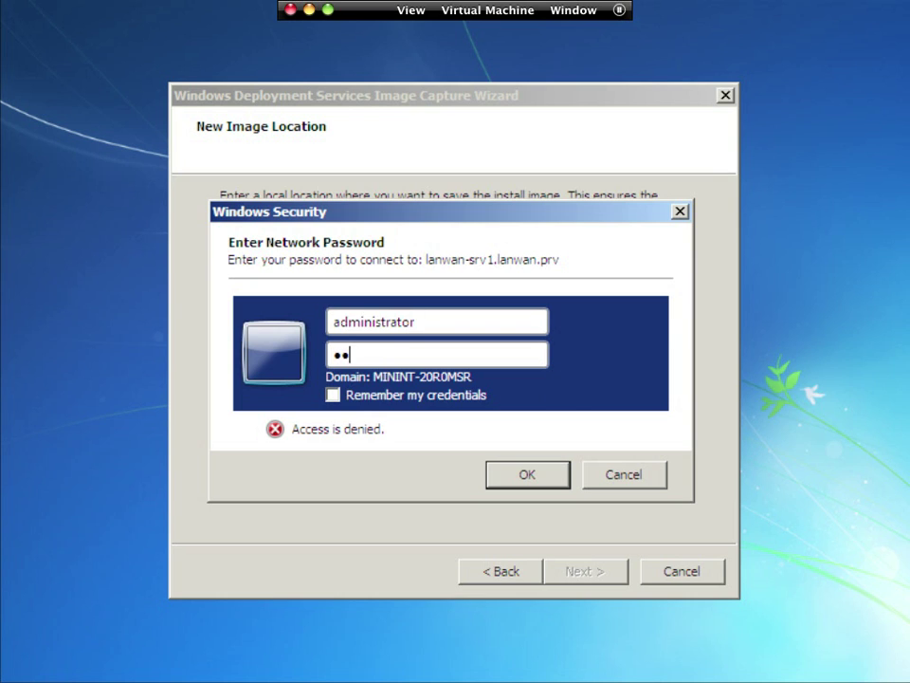
pyautogui.write('********')
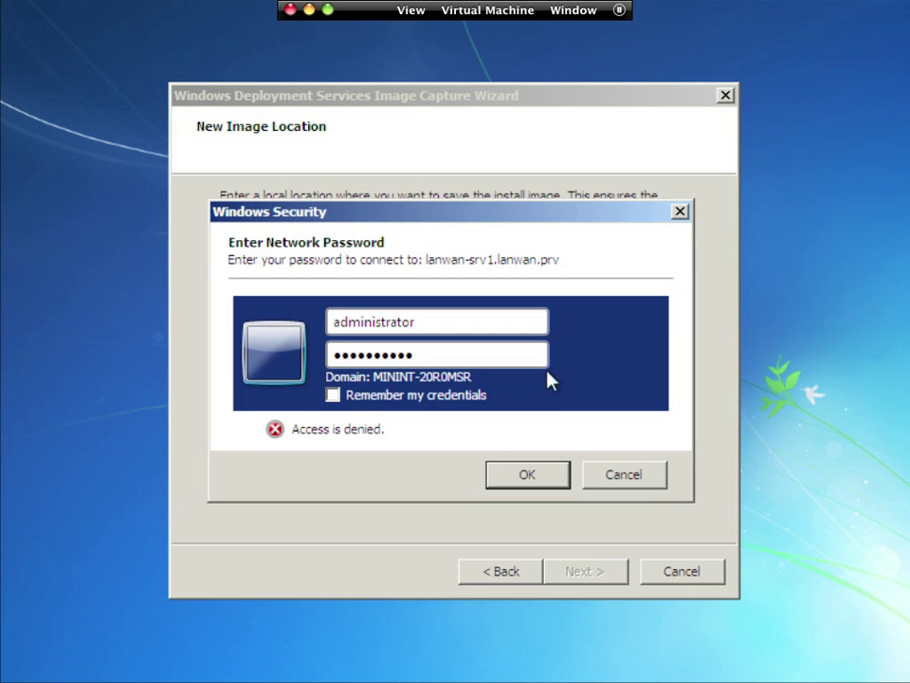
pyautogui.click(334, 323)
pyautogui.write('lanwan')
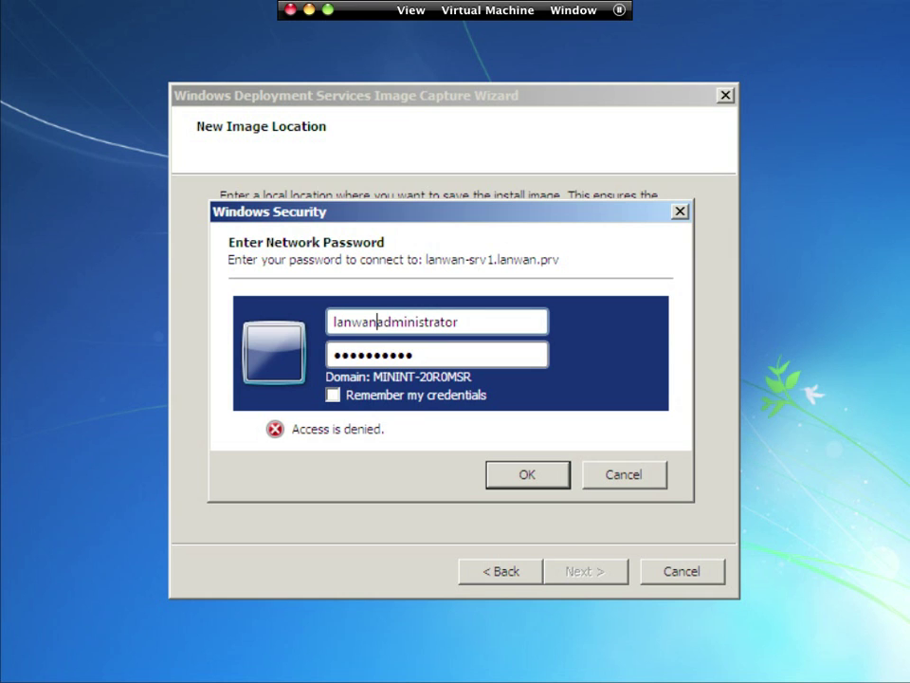
pyautogui.write('\\')
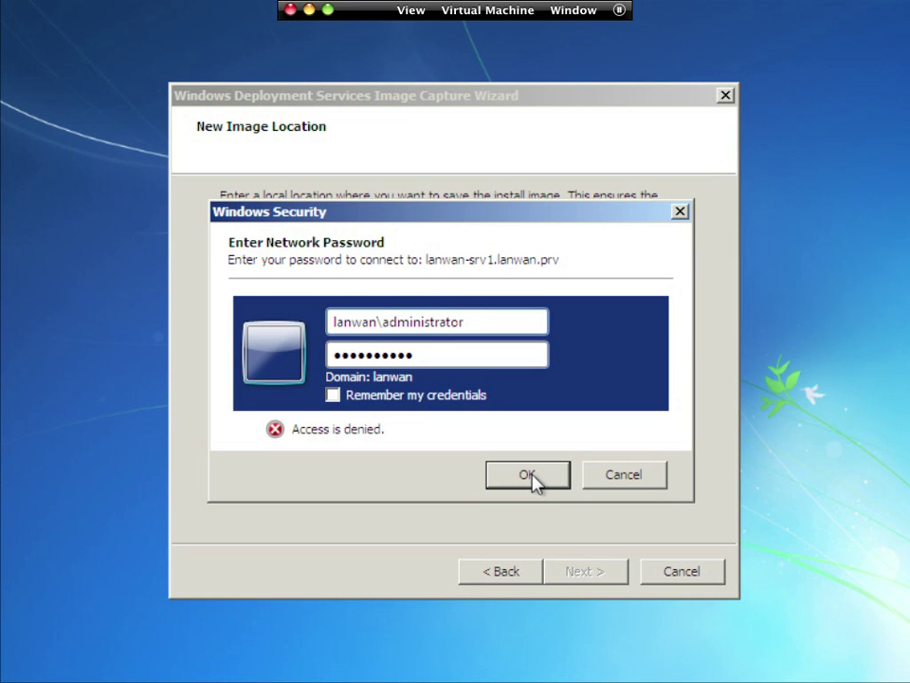
pyautogui.click(532, 482)
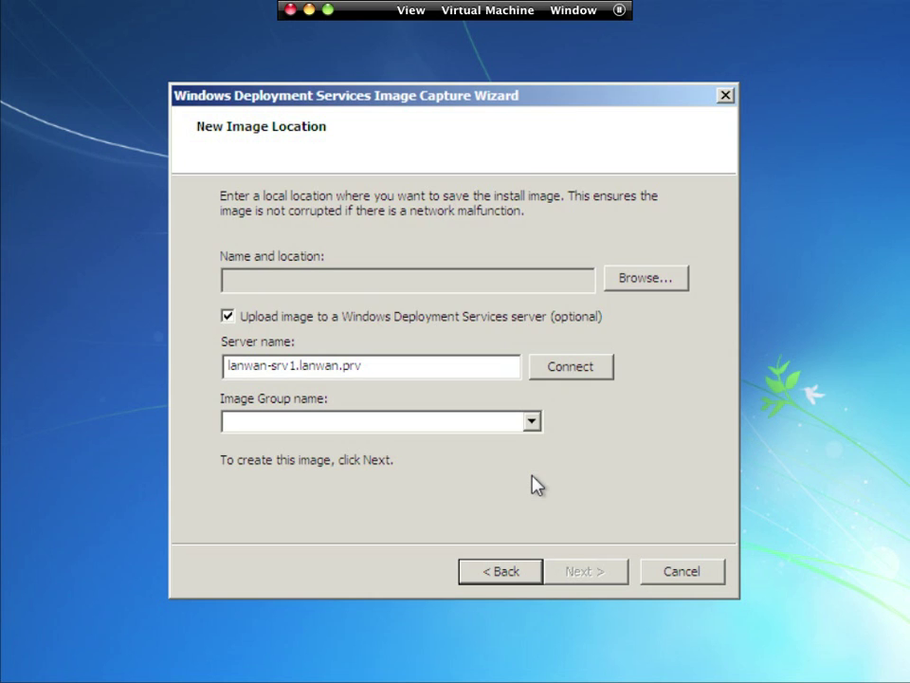
# Step: Pick ImageGroup1 as the image group, reconnecting to the server and reselecting it
pyautogui.click(533, 423)
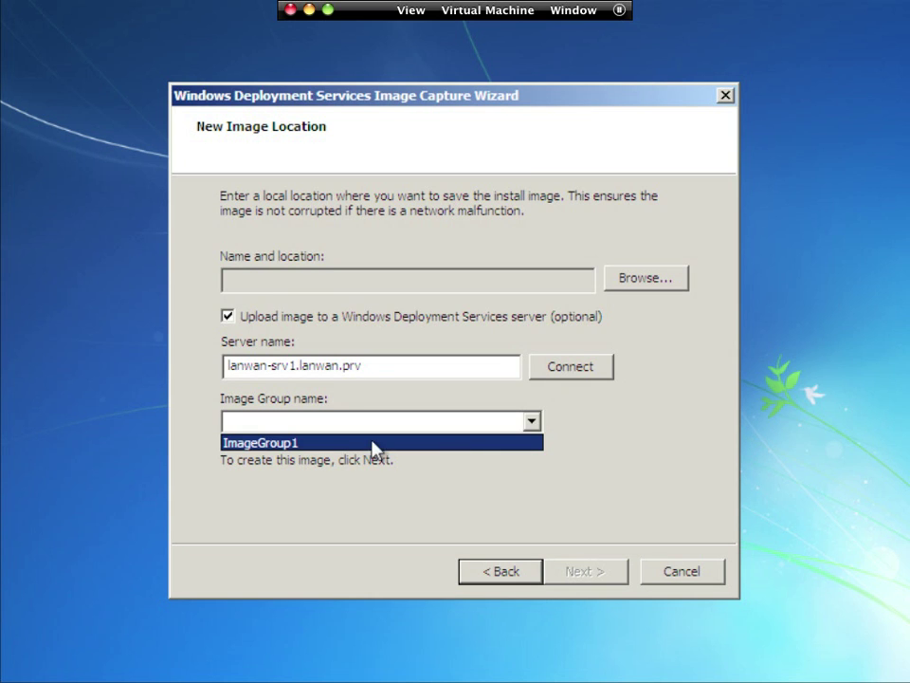
pyautogui.click(290, 444)
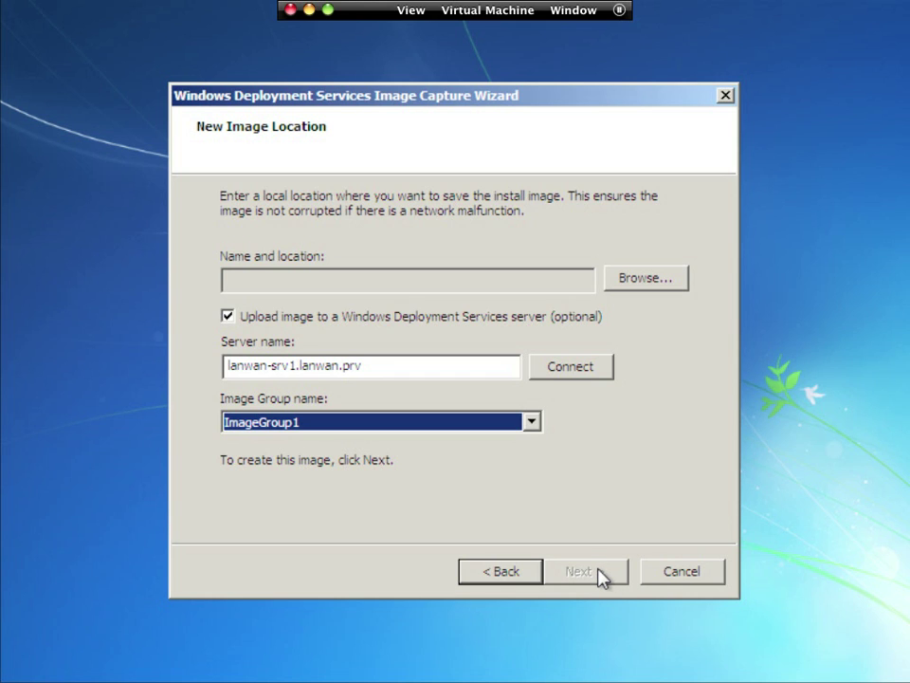
pyautogui.click(411, 369)
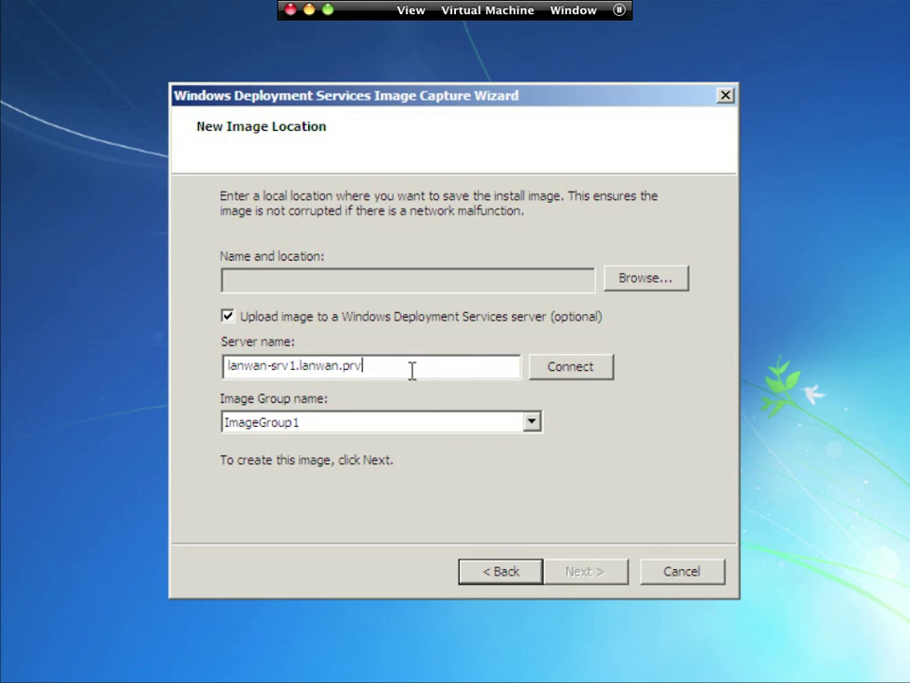
pyautogui.click(569, 375)
pyautogui.click(543, 415)
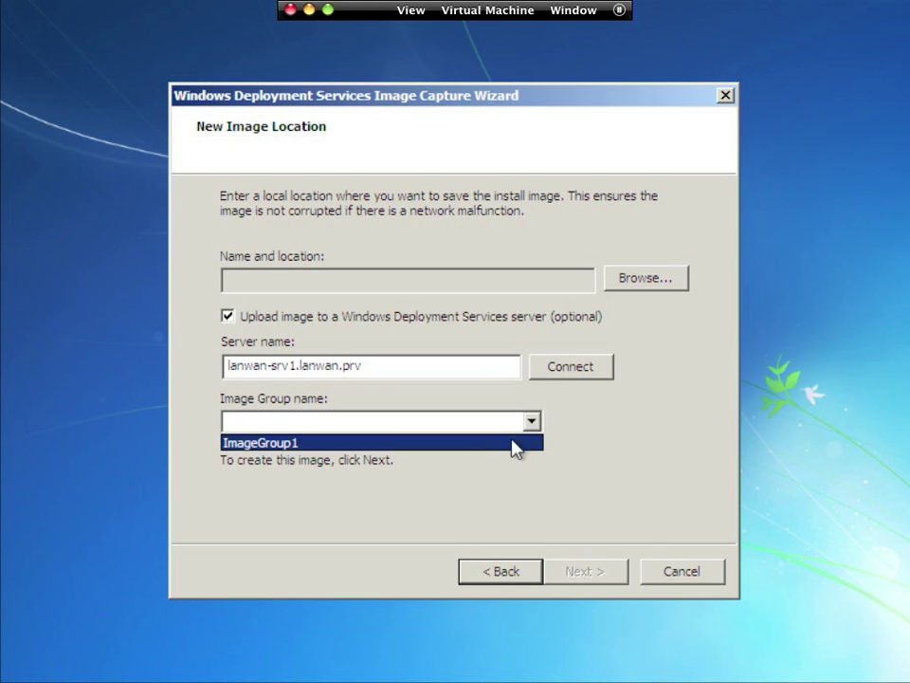
pyautogui.click(502, 444)
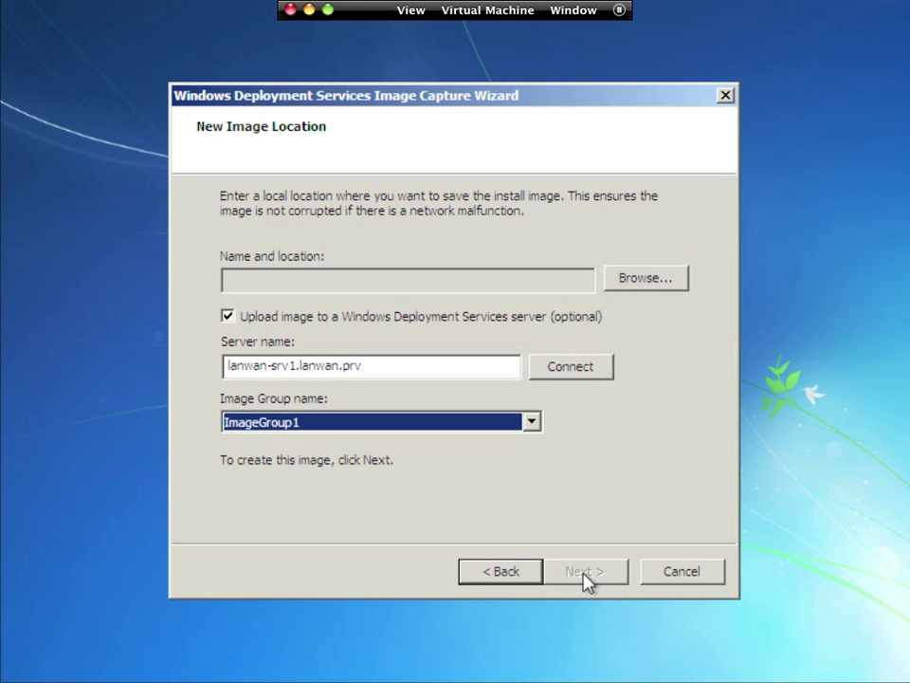
pyautogui.click(646, 280)
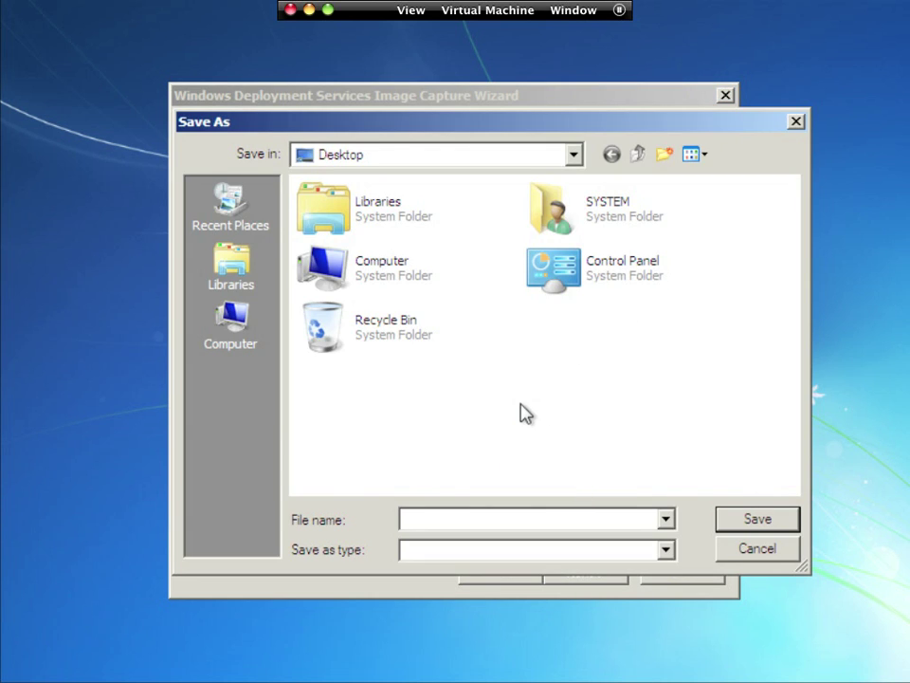
pyautogui.click(728, 547)
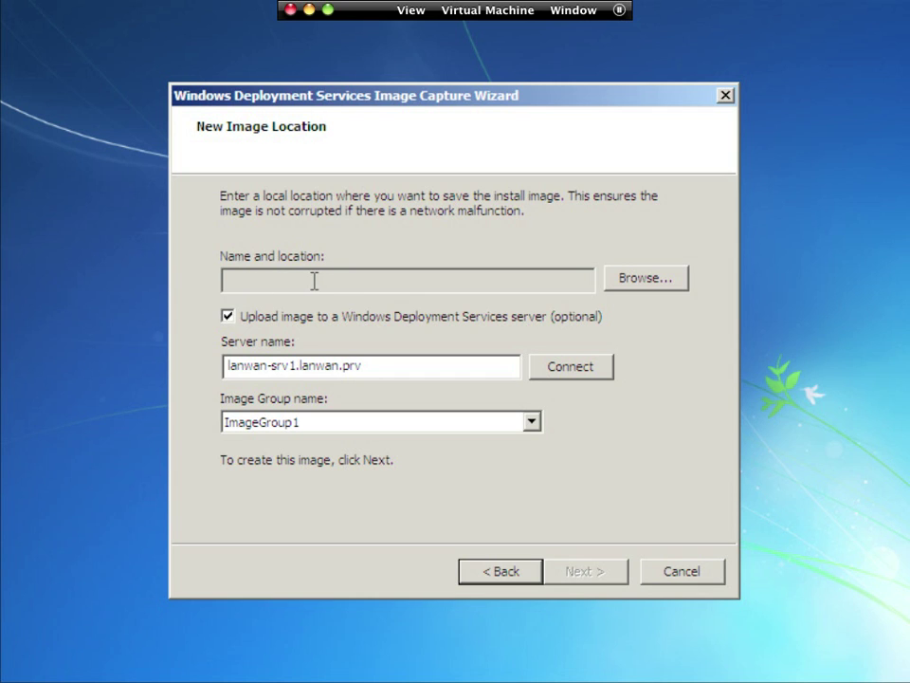
# Step: From a command prompt, run net use G: \\lanwan-srv1.lanwan.prv\golden
pyautogui.hotkey('shift', 'F10')
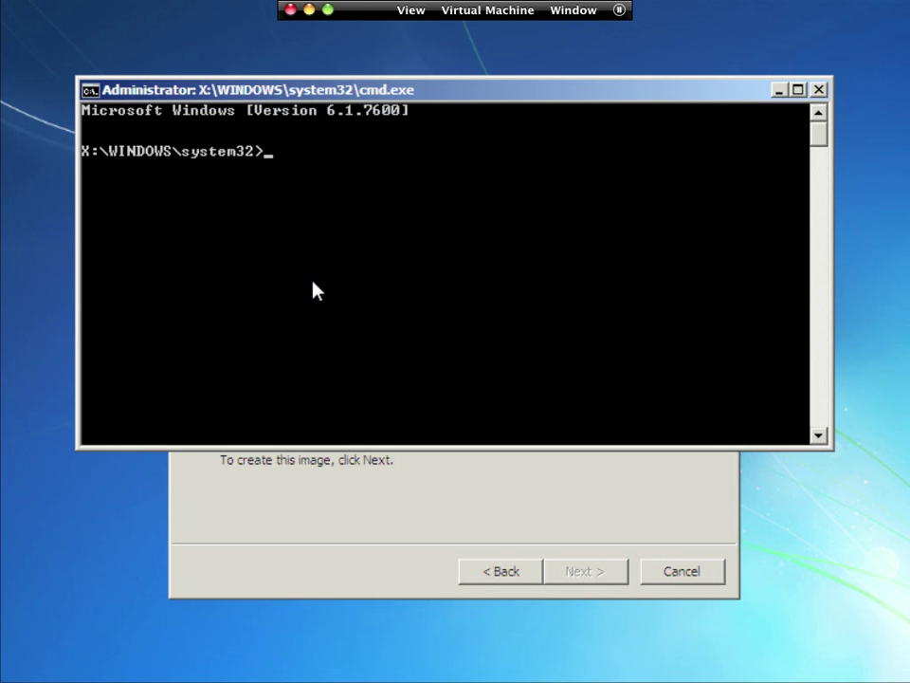
pyautogui.write('net')
pyautogui.write(' use ')
pyautogui.write('G')
pyautogui.write(': \\\\')
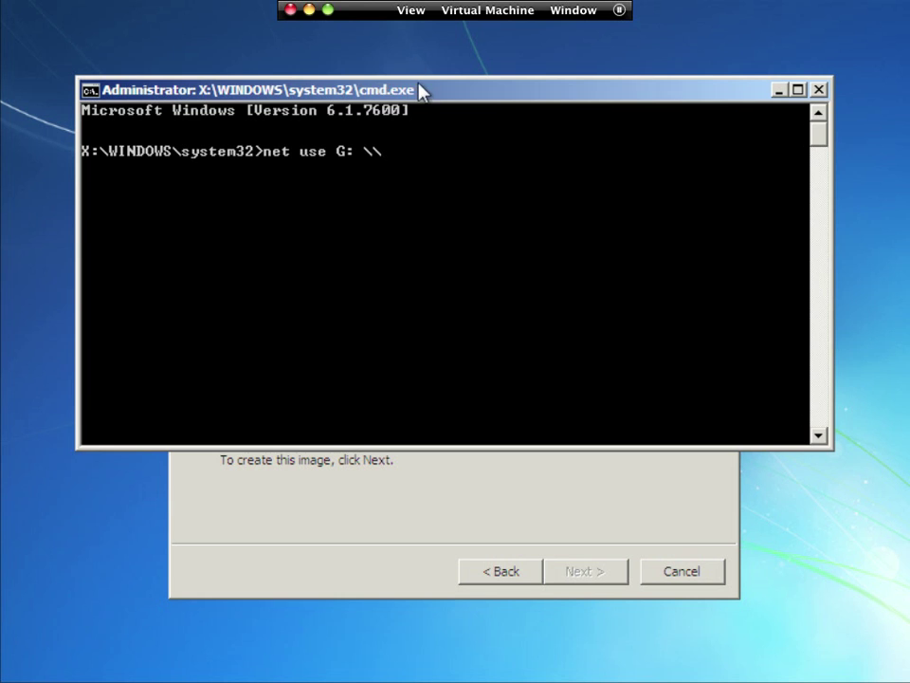
pyautogui.moveTo(423, 90); pyautogui.dragTo(413, 389)
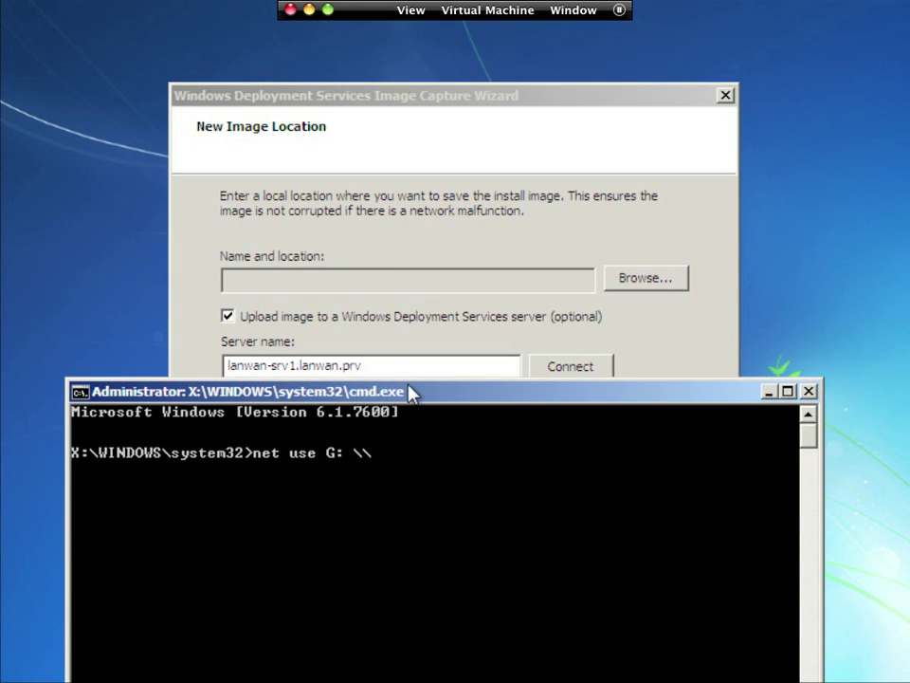
pyautogui.write('lanwa')
pyautogui.write('n-srv1')
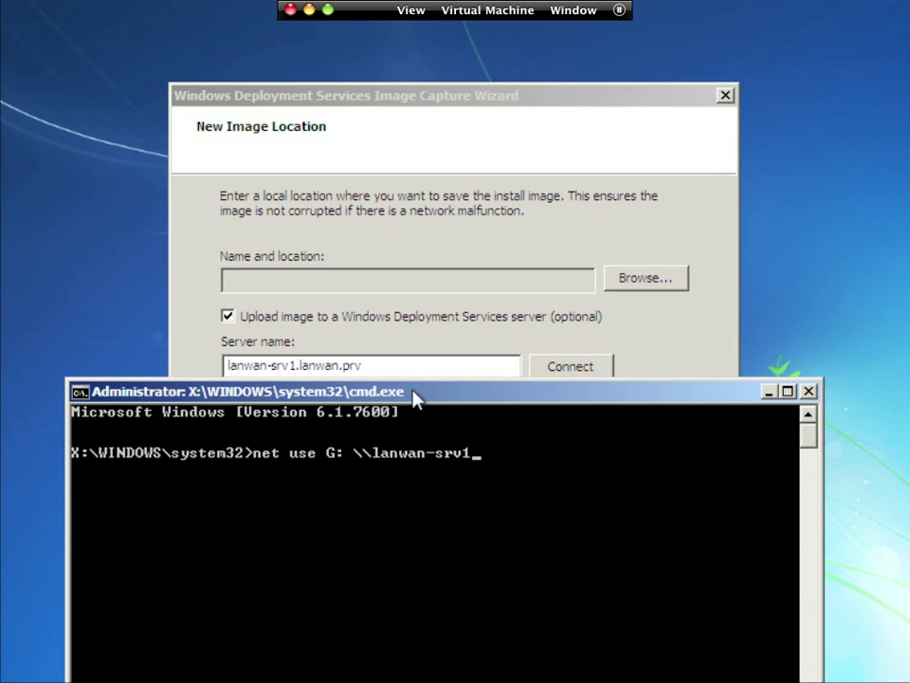
pyautogui.write('.lanwan')
pyautogui.write('.prv')
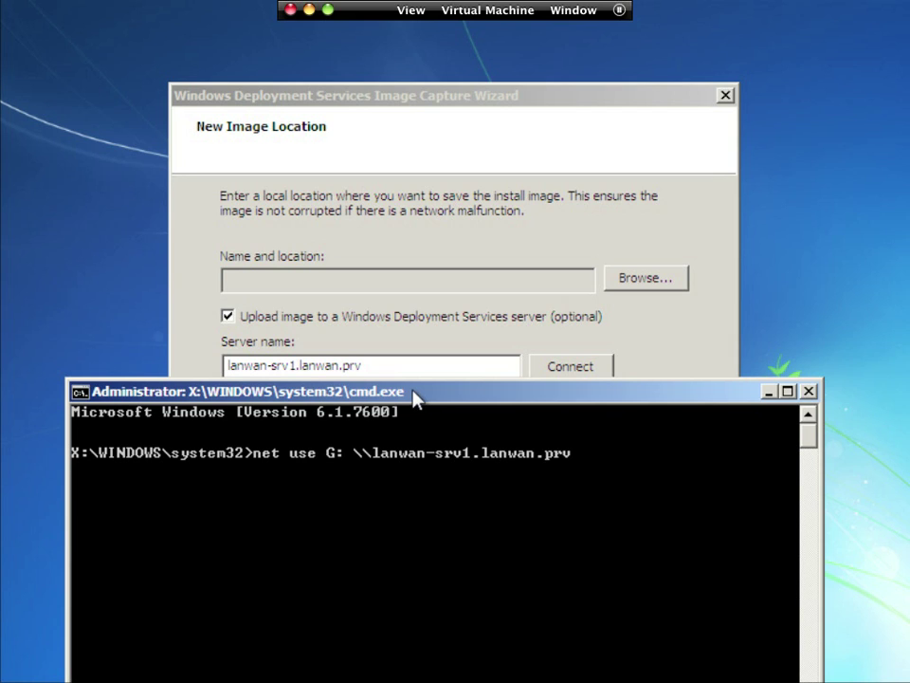
pyautogui.write('\\')
pyautogui.write('golden')
pyautogui.press('Return')
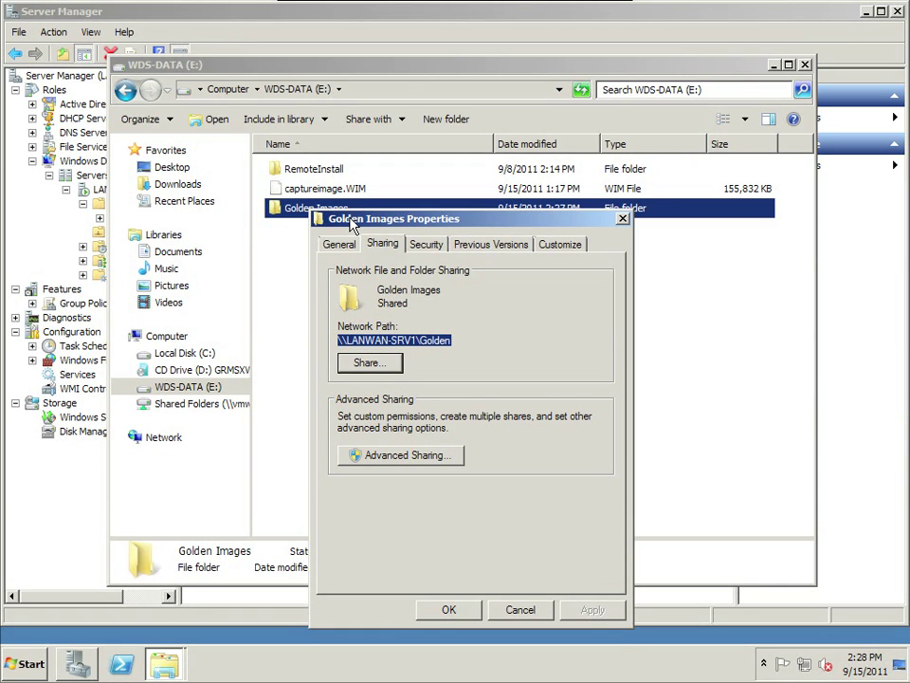
# Step: Create a default-named New Text Document inside the Golden Images folder
pyautogui.moveTo(349, 224); pyautogui.dragTo(341, 240)
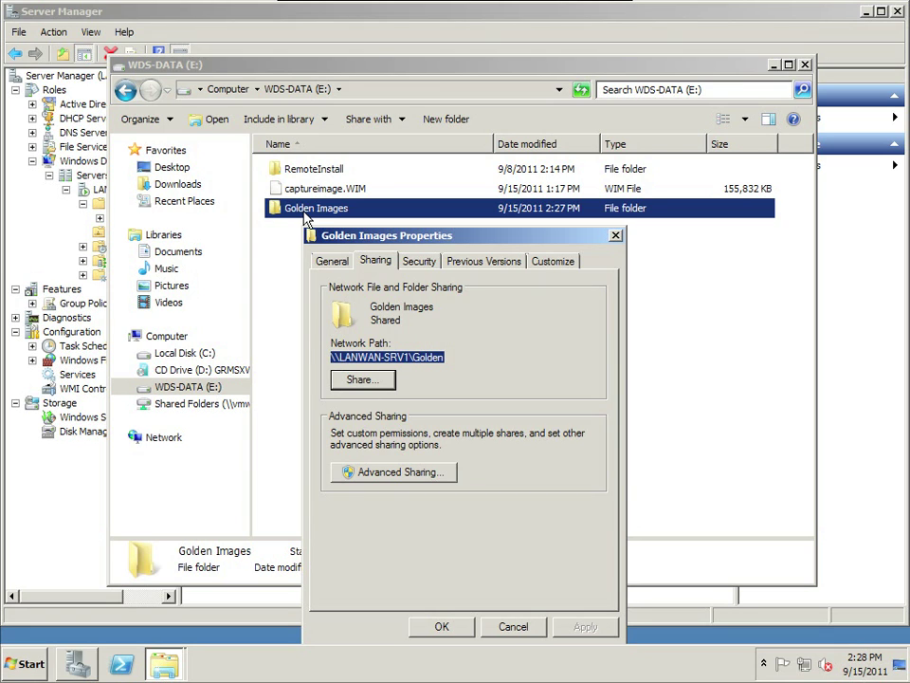
pyautogui.doubleClick(275, 206)
pyautogui.rightClick(299, 209)
pyautogui.moveTo(326, 384)
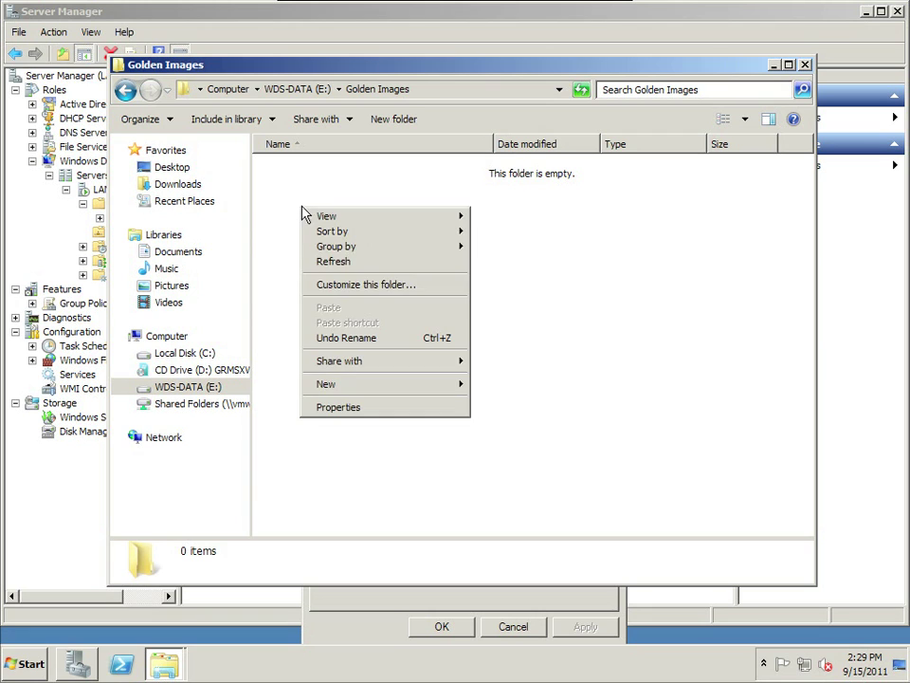
pyautogui.press('Down')
pyautogui.press('Down')
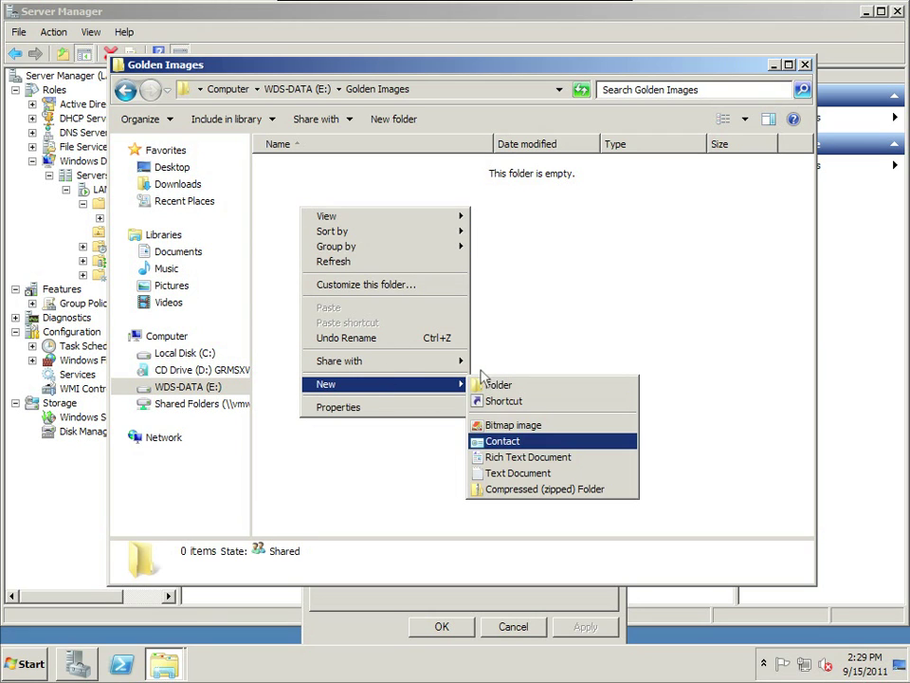
pyautogui.press('Down')
pyautogui.press('Down')
pyautogui.press('Return')
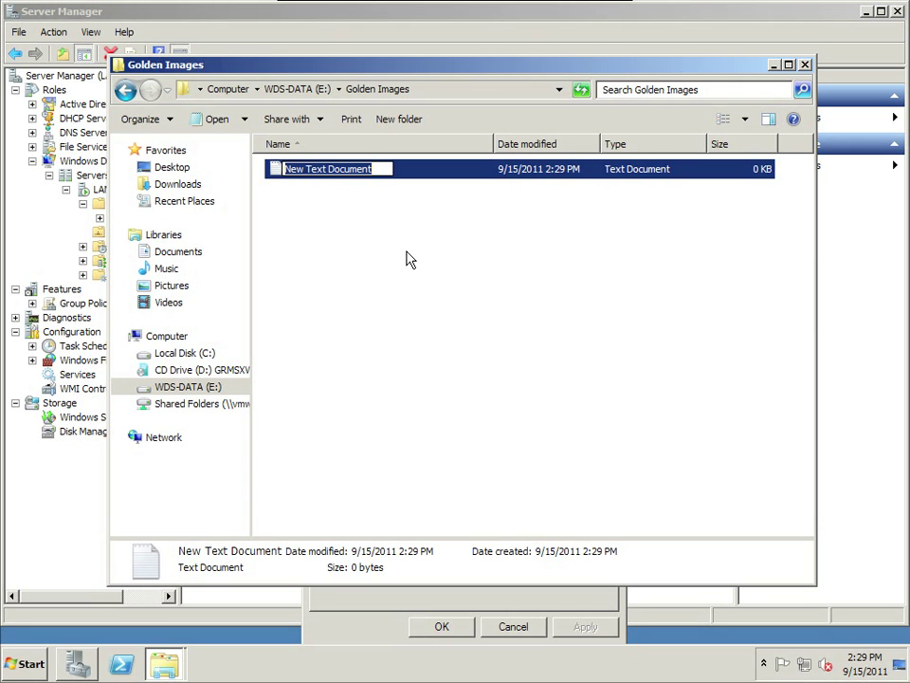
pyautogui.click(405, 258)
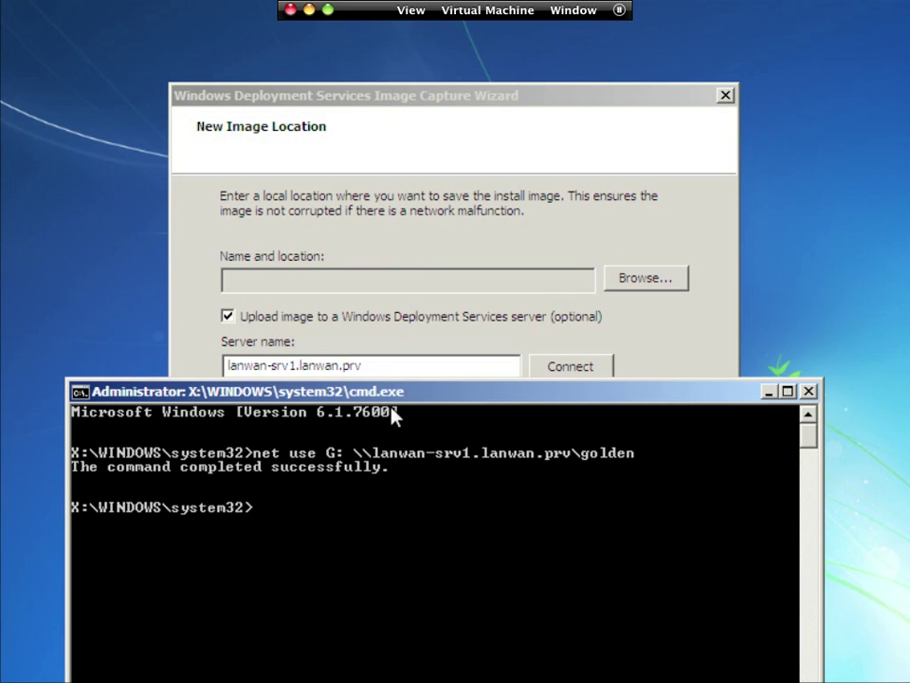
# Step: Check drive G: with net use and dir, highlighting New Text Document.txt in the listing
pyautogui.moveTo(397, 394); pyautogui.dragTo(379, 139)
pyautogui.click(398, 260)
pyautogui.write('ne')
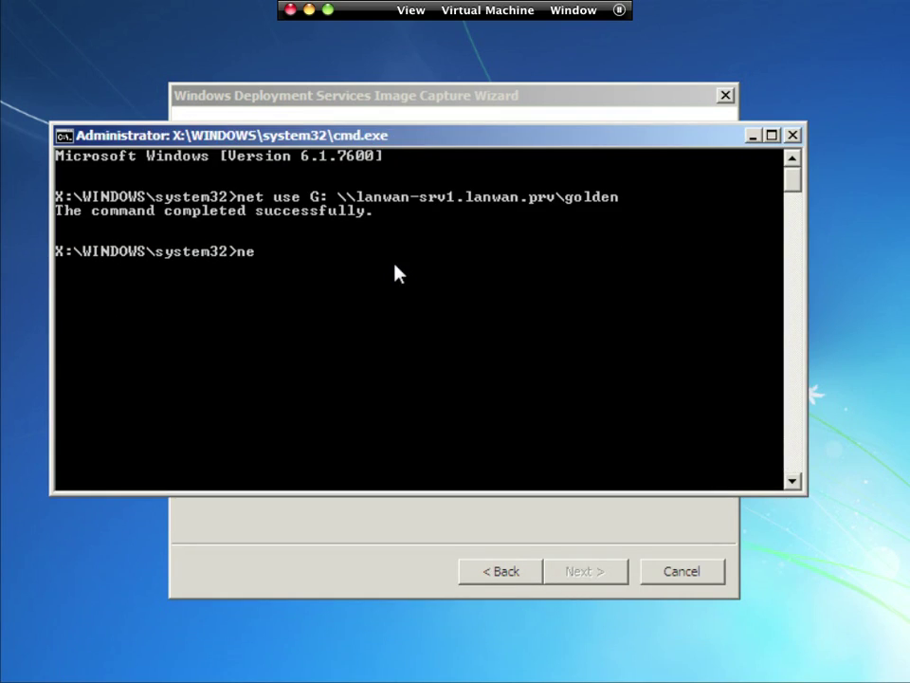
pyautogui.write('t use')
pyautogui.press('Return')
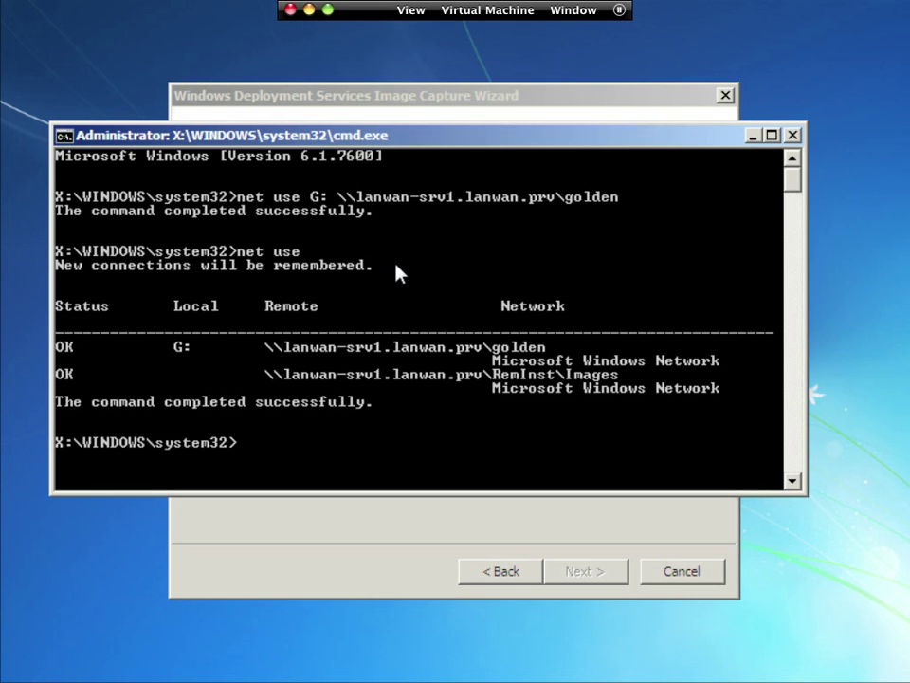
pyautogui.write('G:')
pyautogui.press('Return')
pyautogui.write('dir')
pyautogui.press('Return')
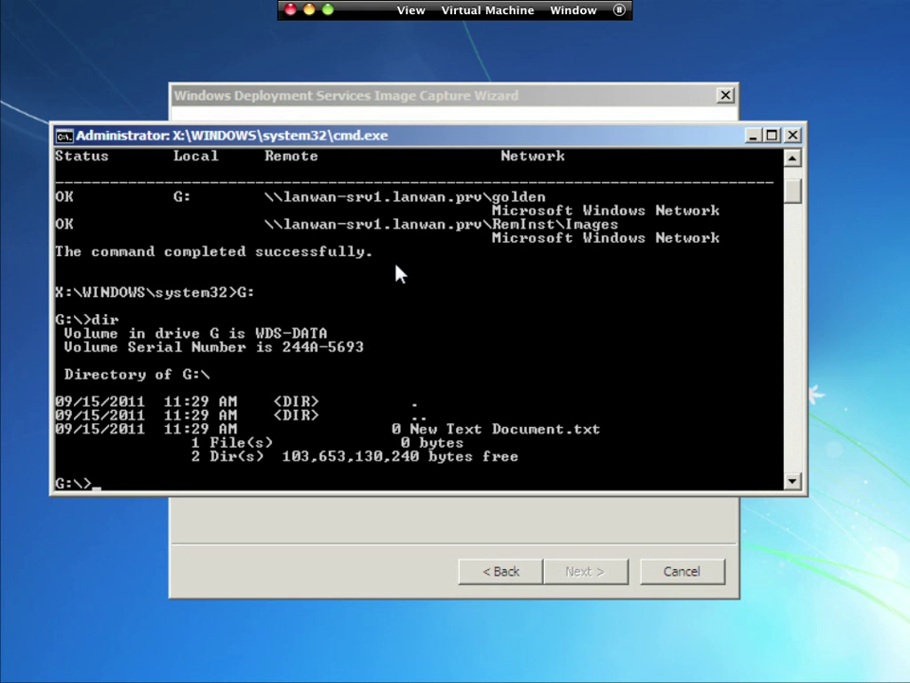
pyautogui.click(424, 429)
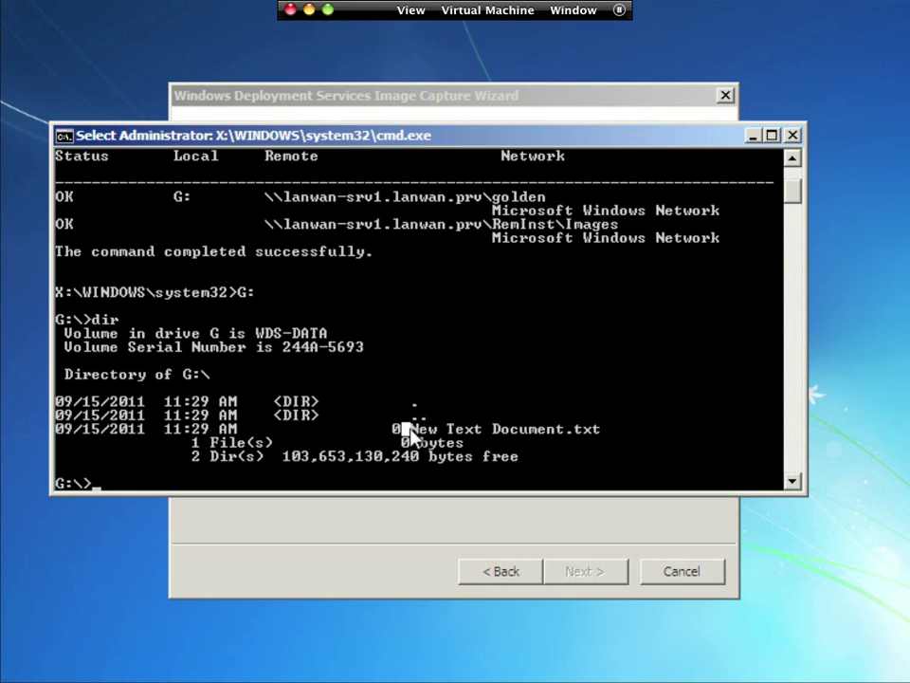
pyautogui.moveTo(411, 433); pyautogui.dragTo(590, 435)
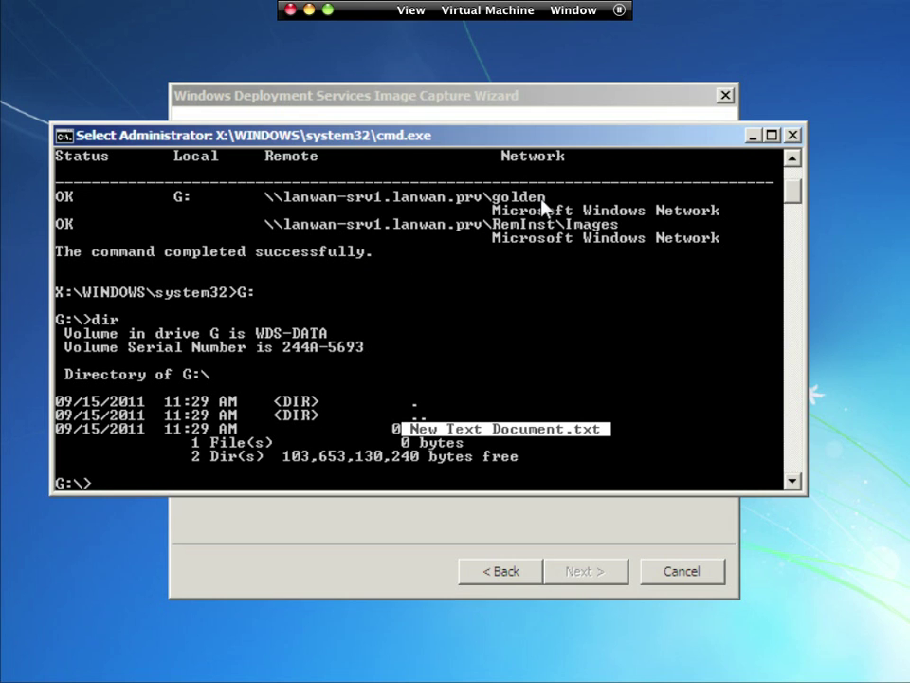
pyautogui.click(795, 136)
# Step: Save the captured image as GoldenSysprep.wim on the golden network share (G:)
pyautogui.click(660, 278)
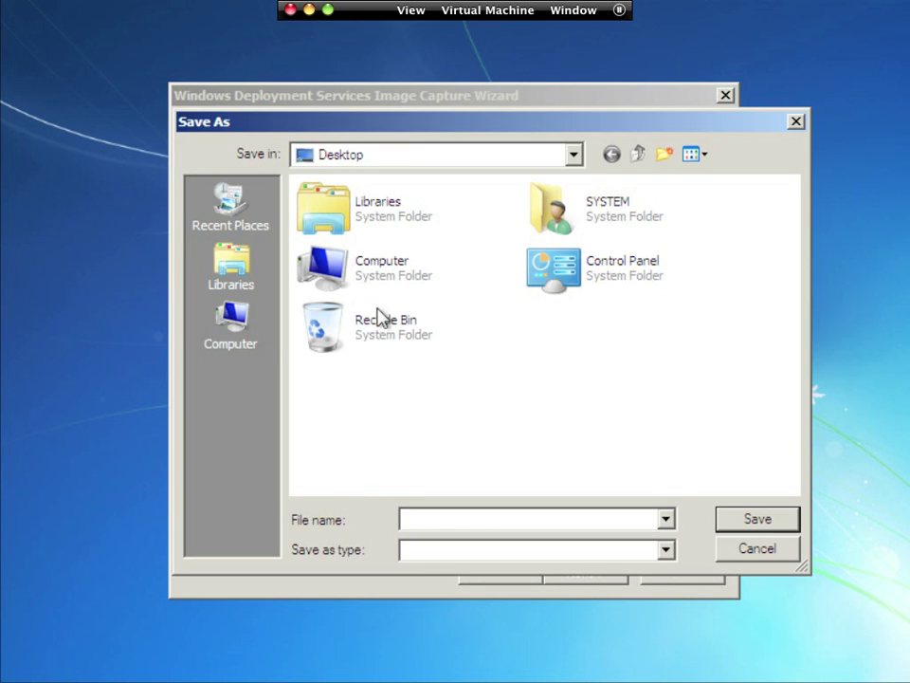
pyautogui.click(226, 334)
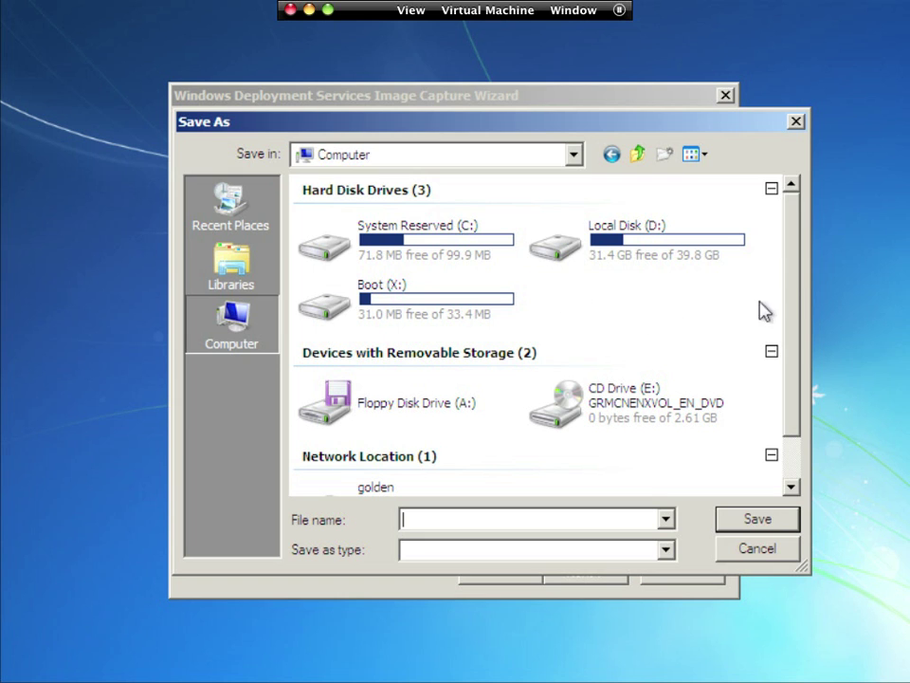
pyautogui.scroll(-2, 797, 304)
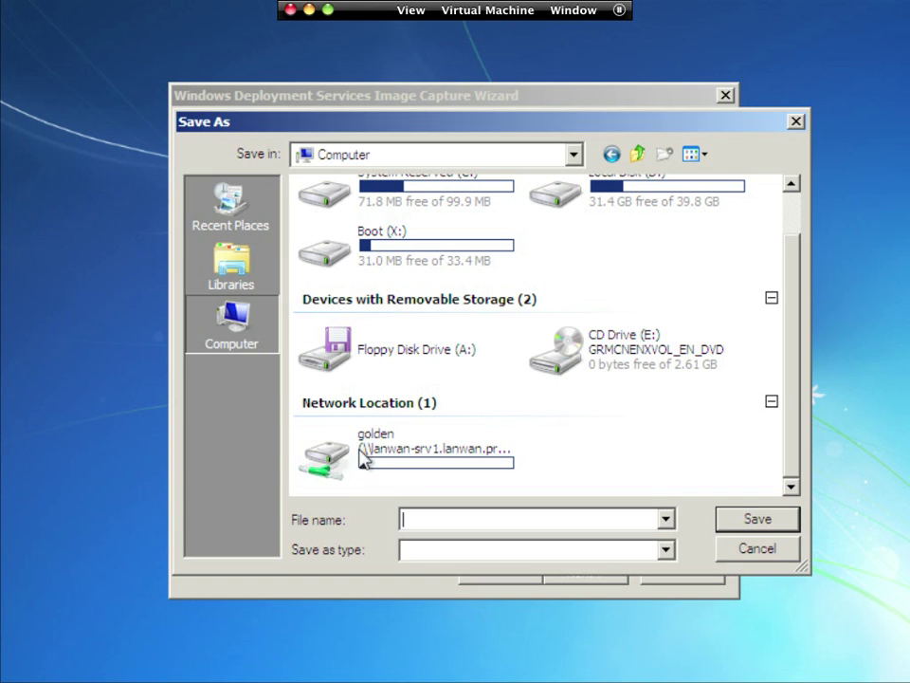
pyautogui.click(363, 458)
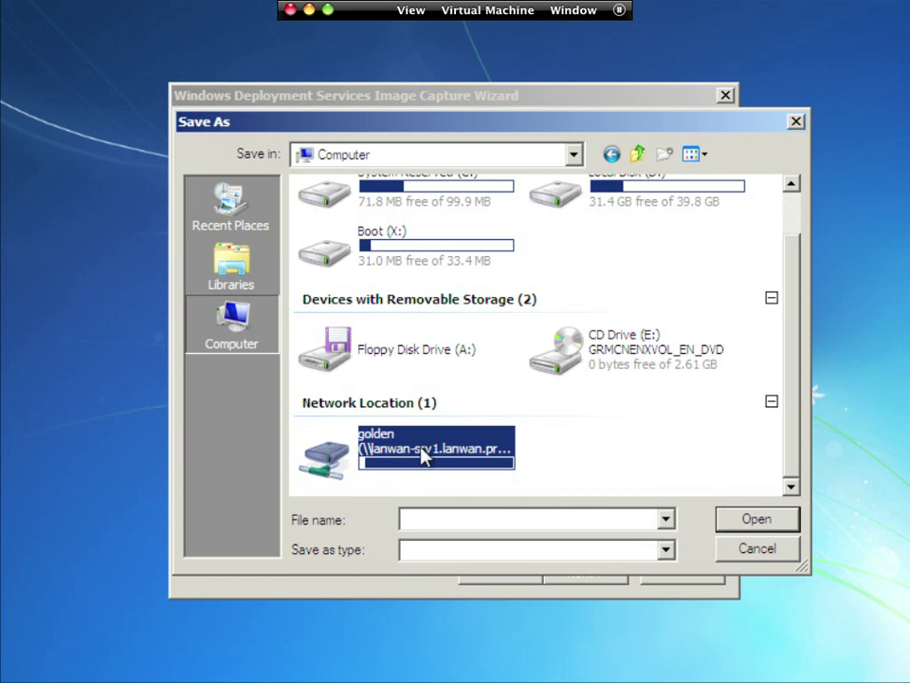
pyautogui.click(755, 524)
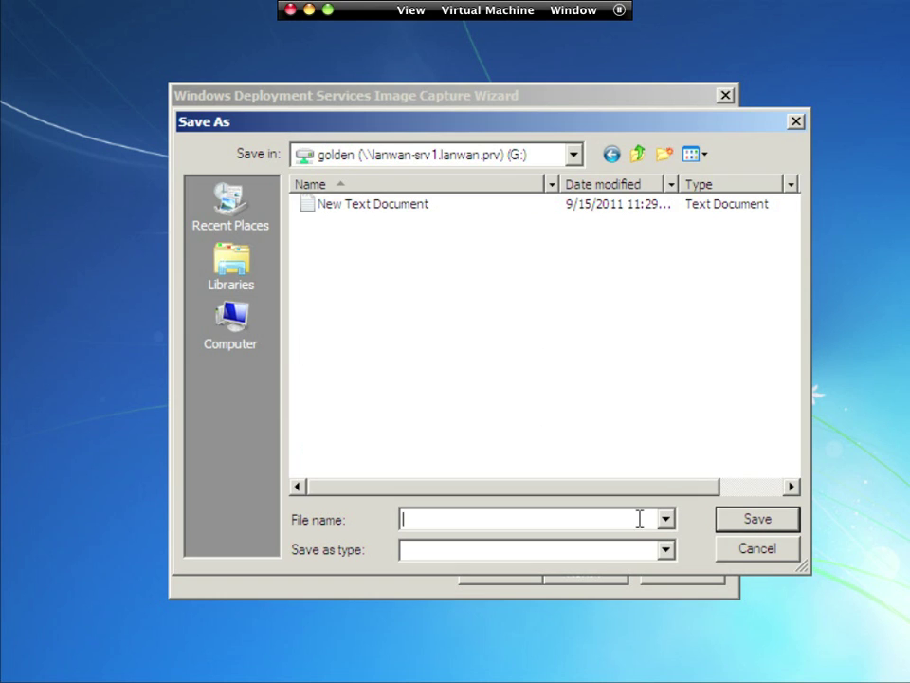
pyautogui.write('Golden')
pyautogui.write('Sysprep')
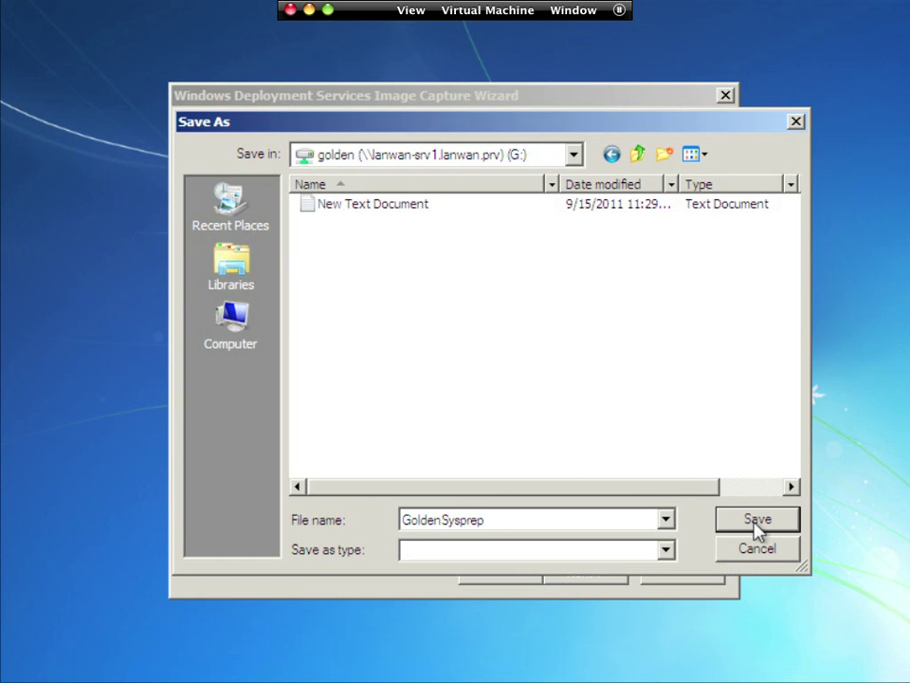
pyautogui.click(753, 524)
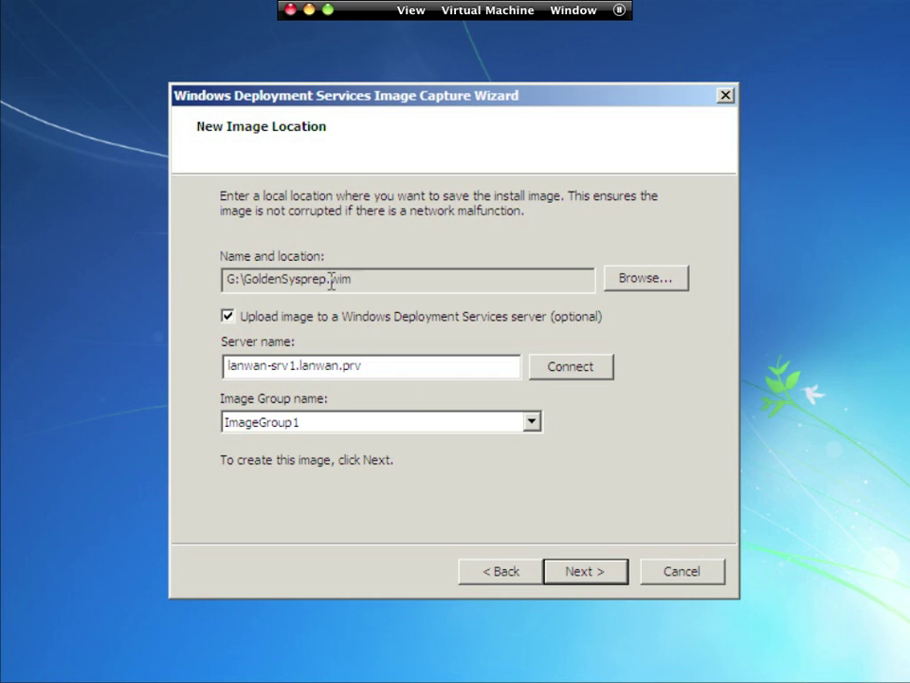
# Step: Verify the G:\GoldenSysprep.wim path and begin the image capture
pyautogui.moveTo(329, 281); pyautogui.dragTo(362, 281)
pyautogui.click(365, 281)
pyautogui.click(584, 572)
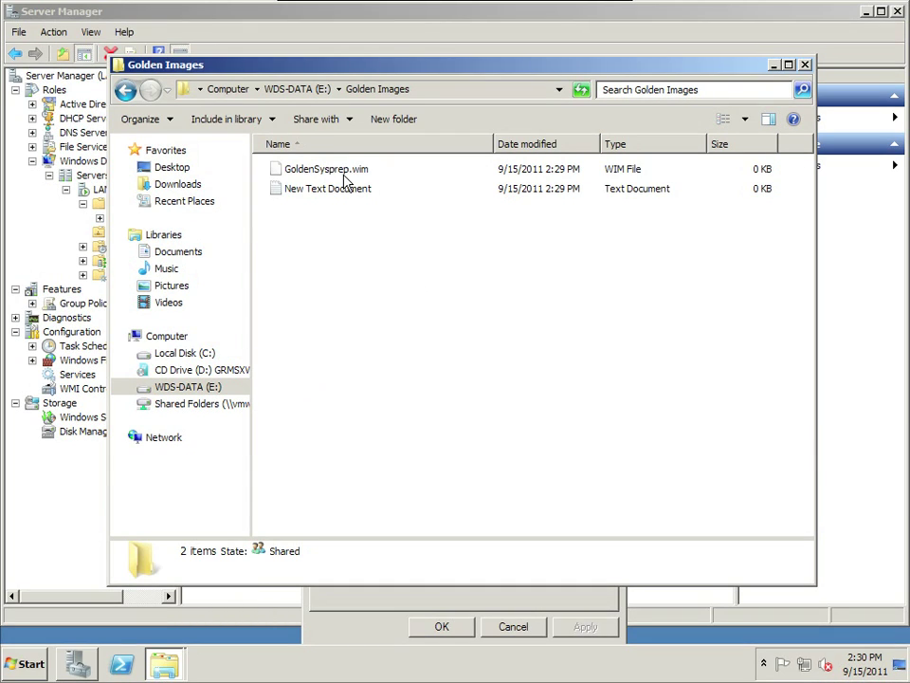
# Step: Select GoldenSysprep.wim in Golden Images to view its size in the details pane
pyautogui.click(344, 171)
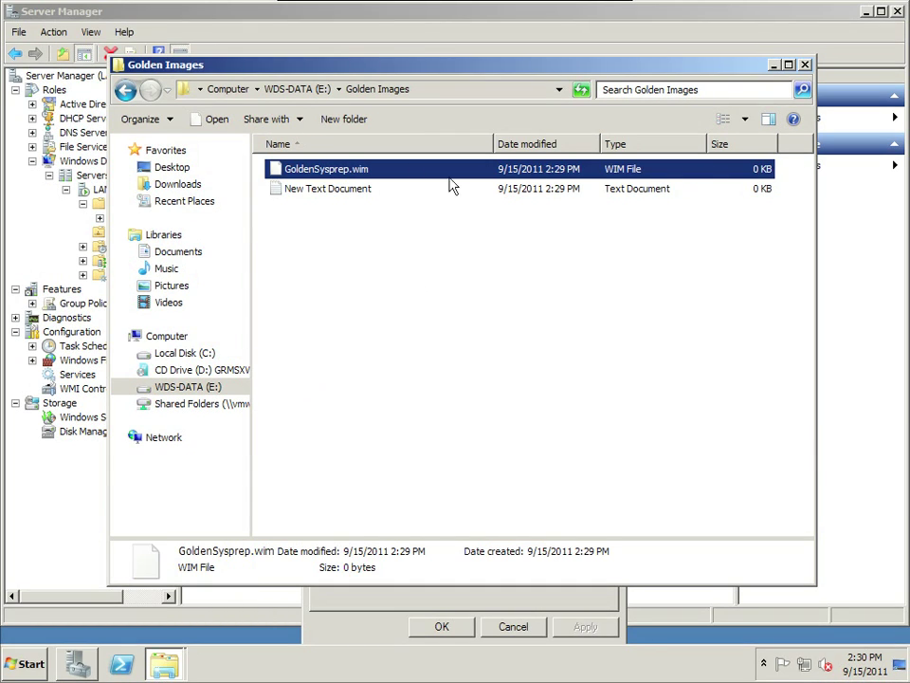